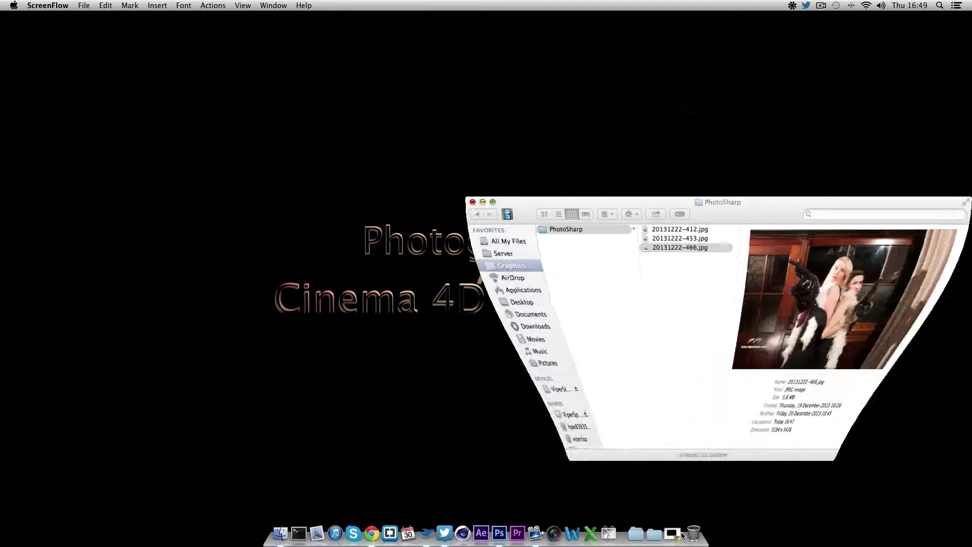
View the photos 20131222-412.jpg, 20131222-453.jpg and 20131222-466.jpg full size in Preview, and close all three
click(676, 230)
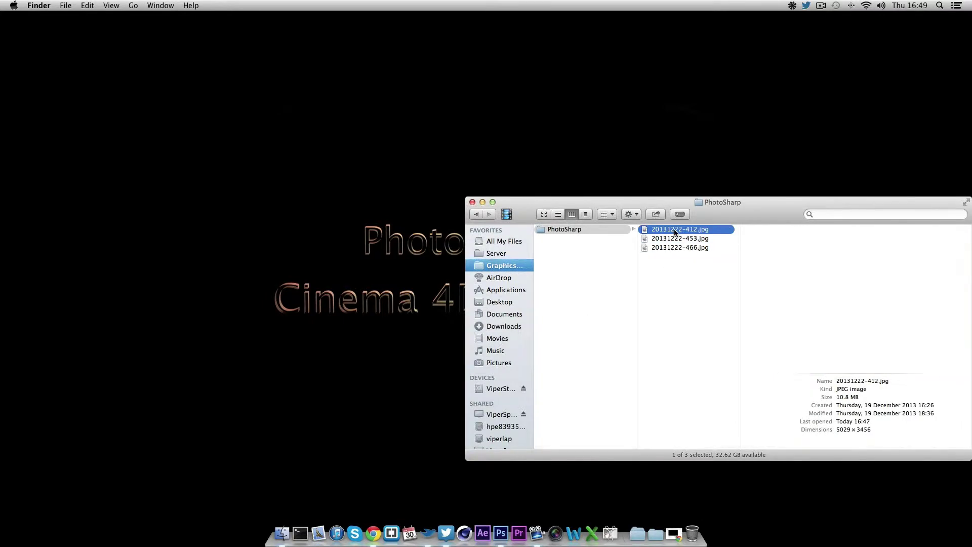
double_click(675, 231)
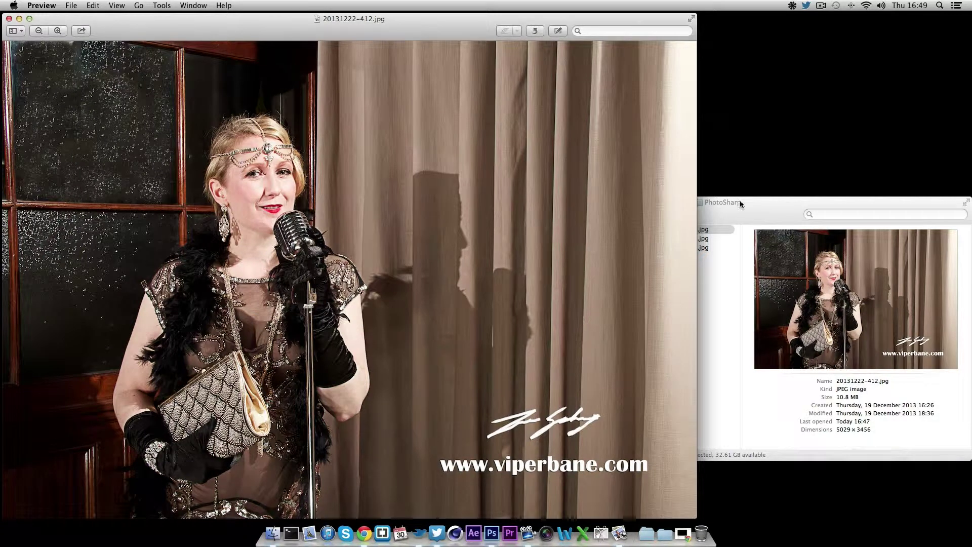
click(726, 264)
click(678, 240)
key(super+Tab)
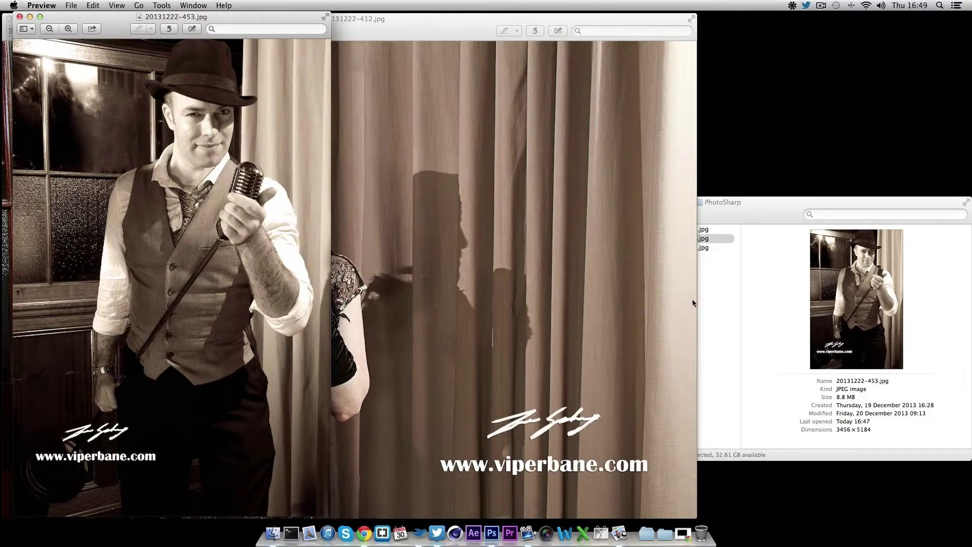
click(726, 290)
double_click(668, 247)
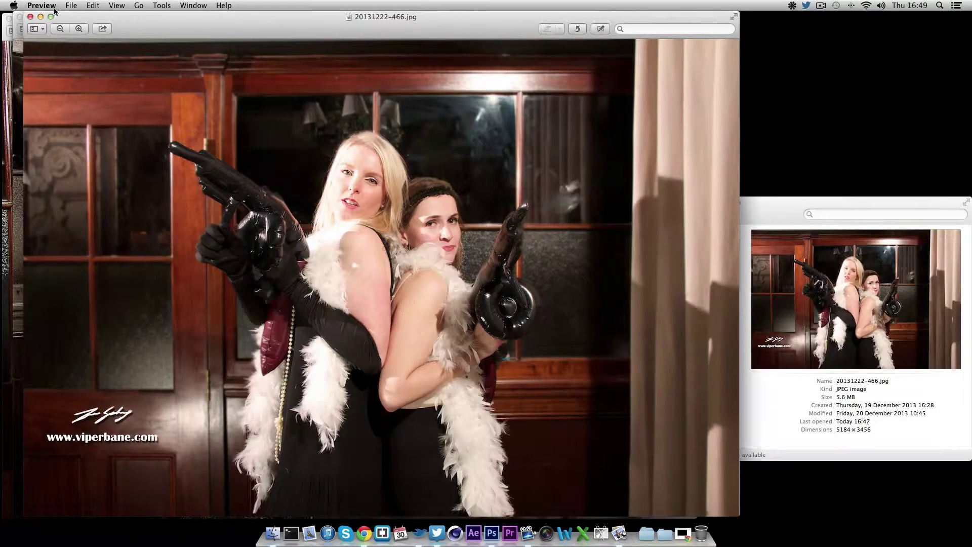
click(30, 17)
click(20, 19)
click(10, 19)
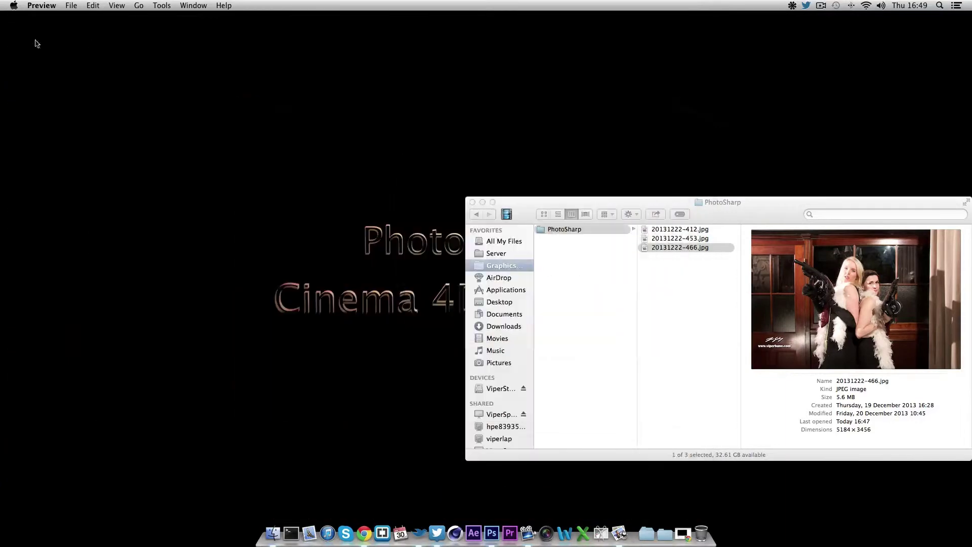
Switch to Photoshop and open all three photos from the PhotoSharp folder as separate documents
click(490, 534)
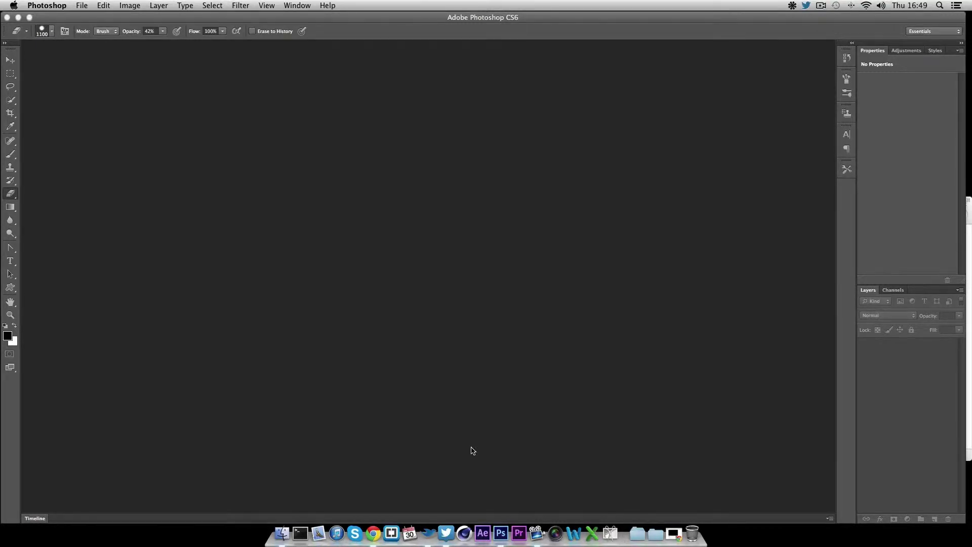
click(282, 534)
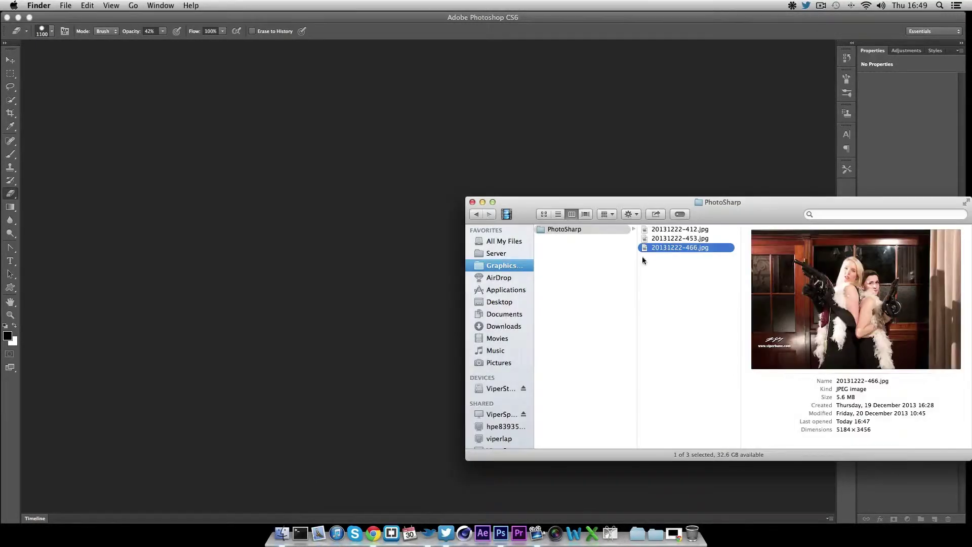
click(684, 269)
key(super+a)
drag(666, 234, 274, 202)
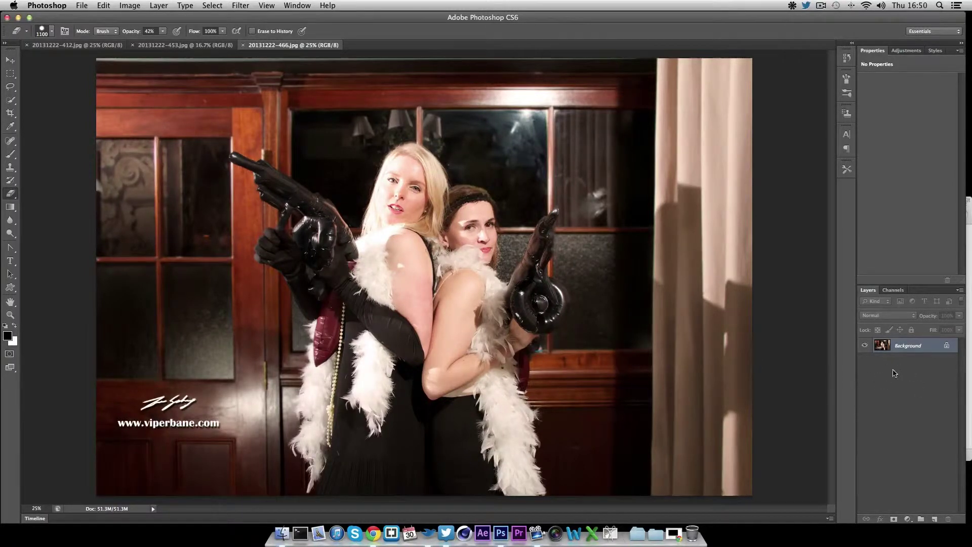
Duplicate the Background layer of 20131222-466.jpg and make the copy the active layer
key(super+j)
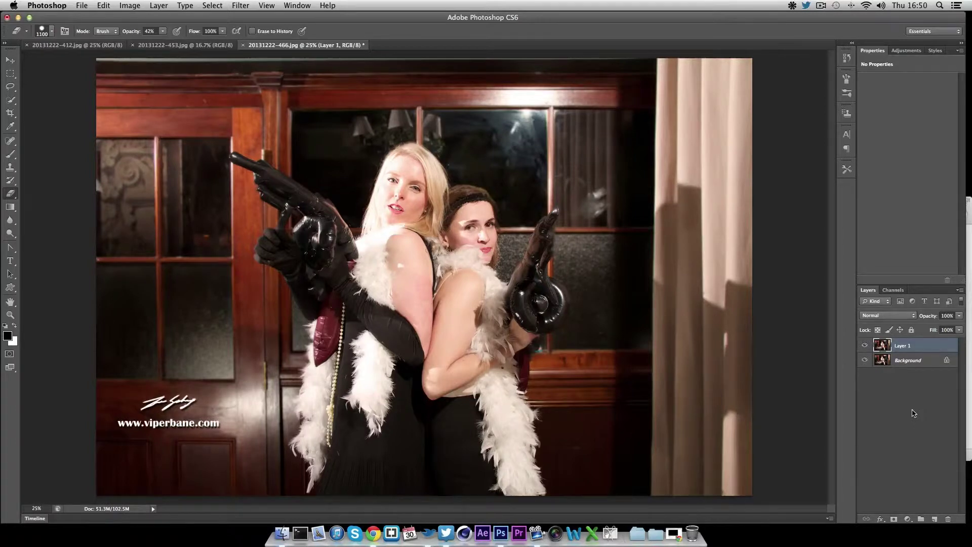
mouse_move(914, 362)
mouse_down()
mouse_move(936, 516)
mouse_move(935, 401)
mouse_move(907, 373)
mouse_up()
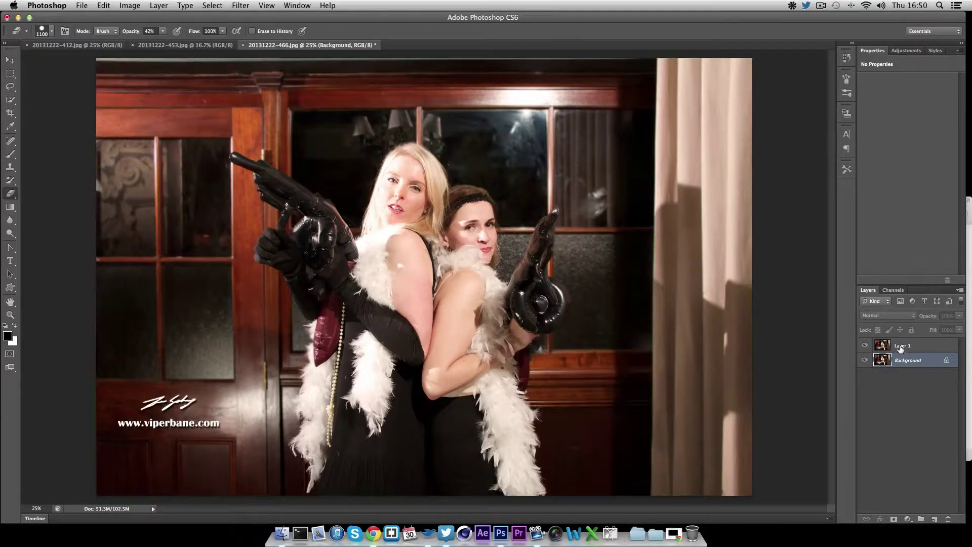
click(901, 348)
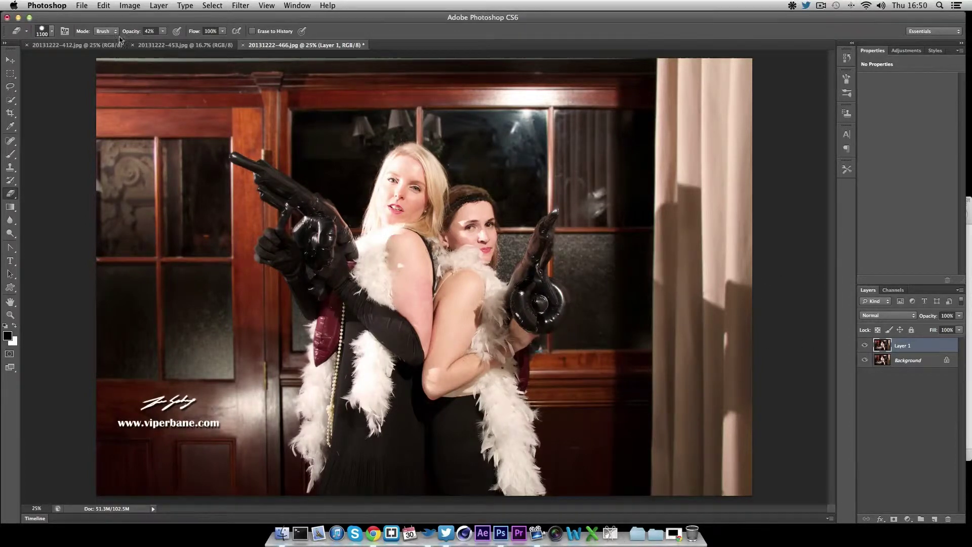
Apply a High Pass filter with a 10.0 pixel radius to Layer 1
click(242, 6)
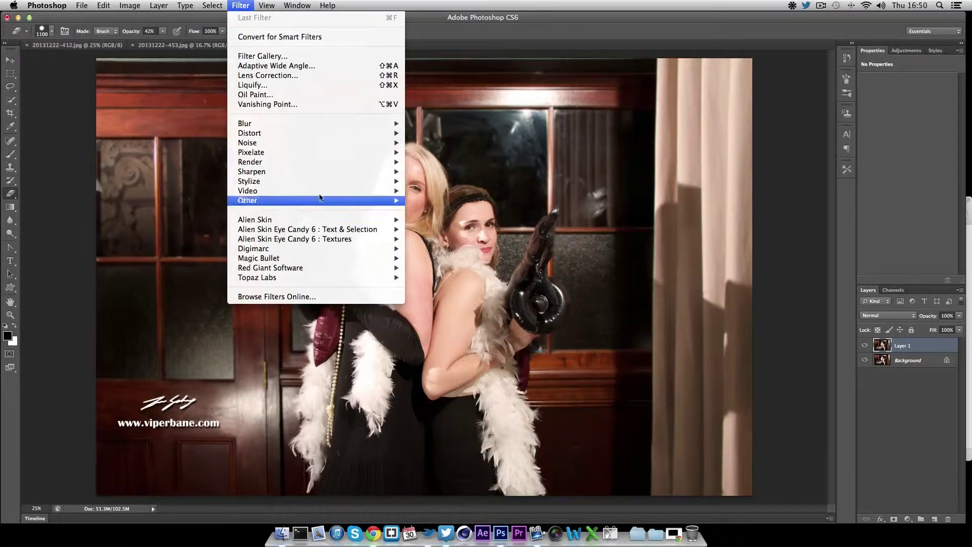
mouse_move(318, 202)
click(436, 210)
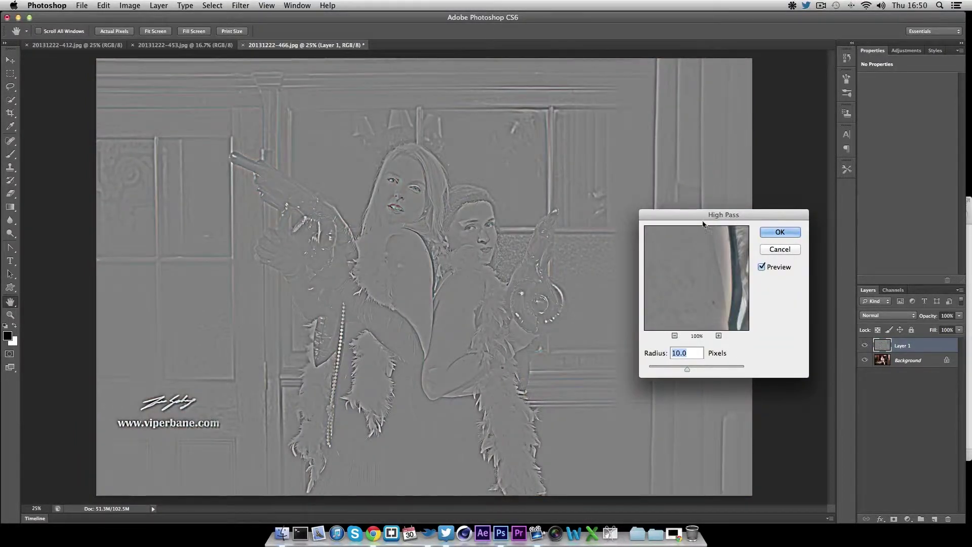
drag(704, 220, 812, 193)
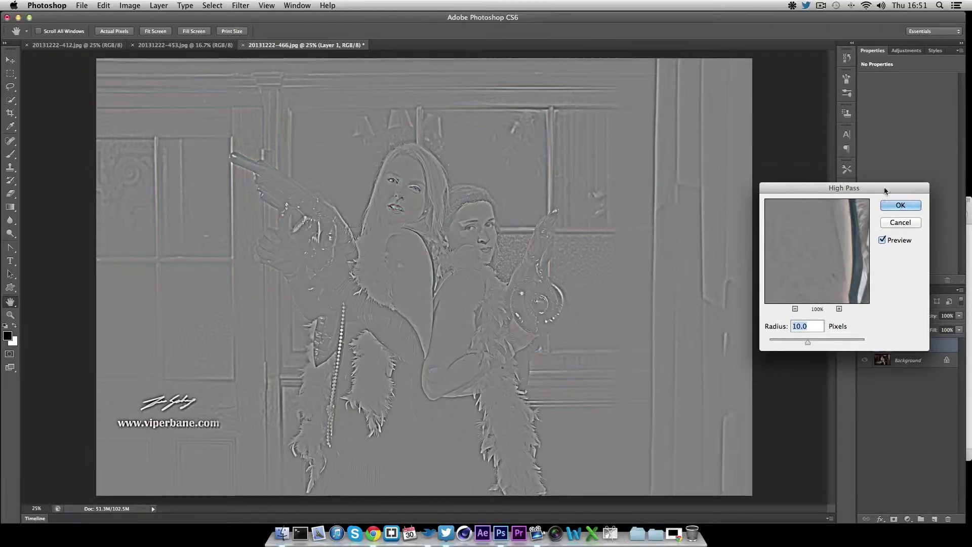
click(888, 205)
key(e)
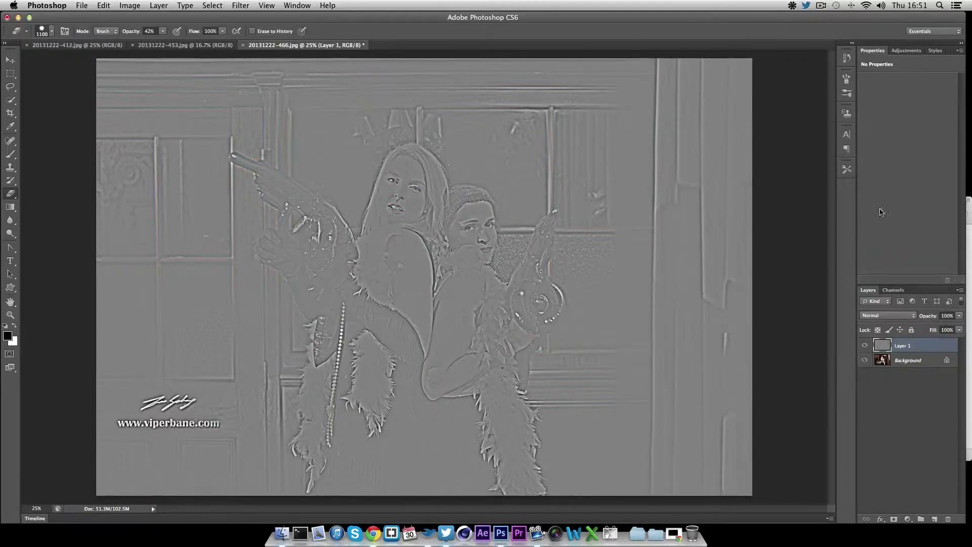
Set the blending mode of the high-pass layer to Overlay
click(886, 315)
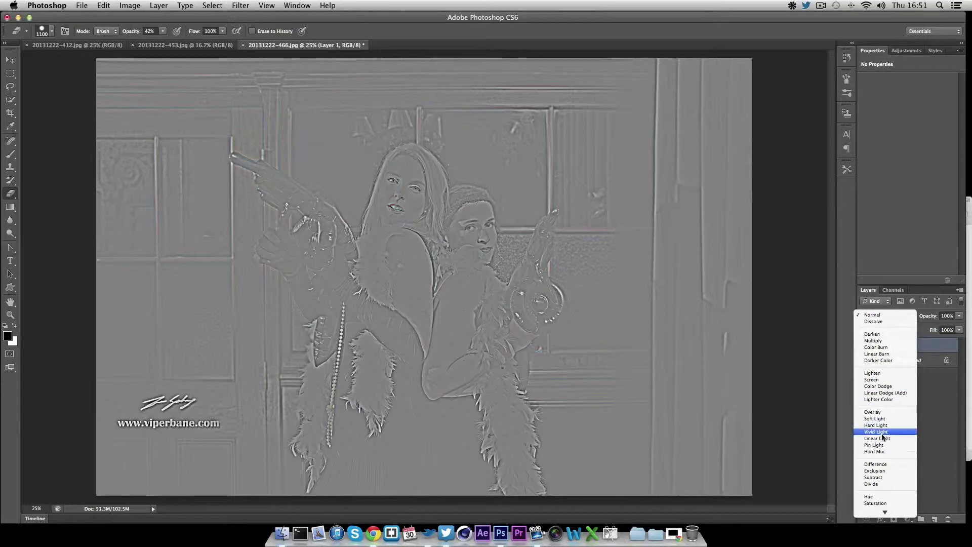
key(Escape)
key(shift+alt+o)
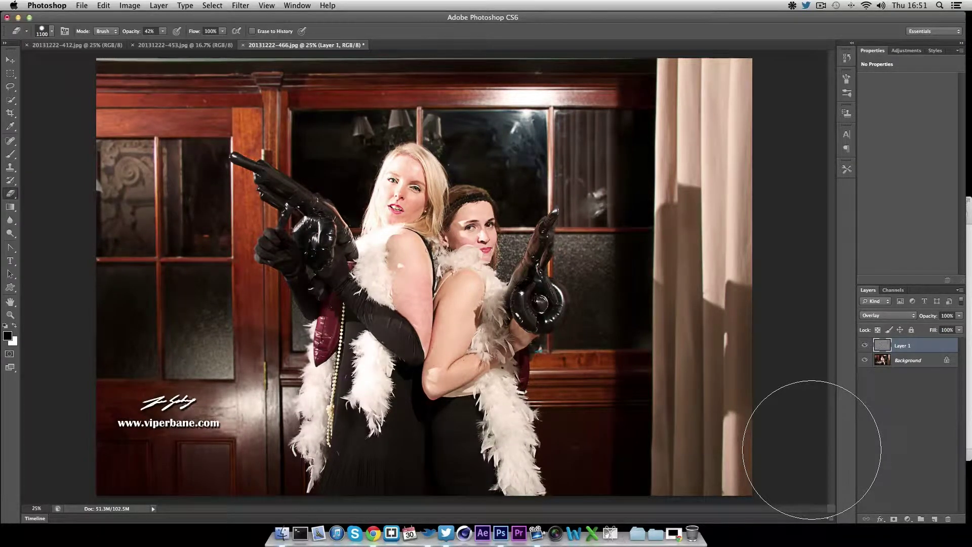
Toggle the visibility of Layer 1 to compare the photo with and without the sharpening
click(865, 346)
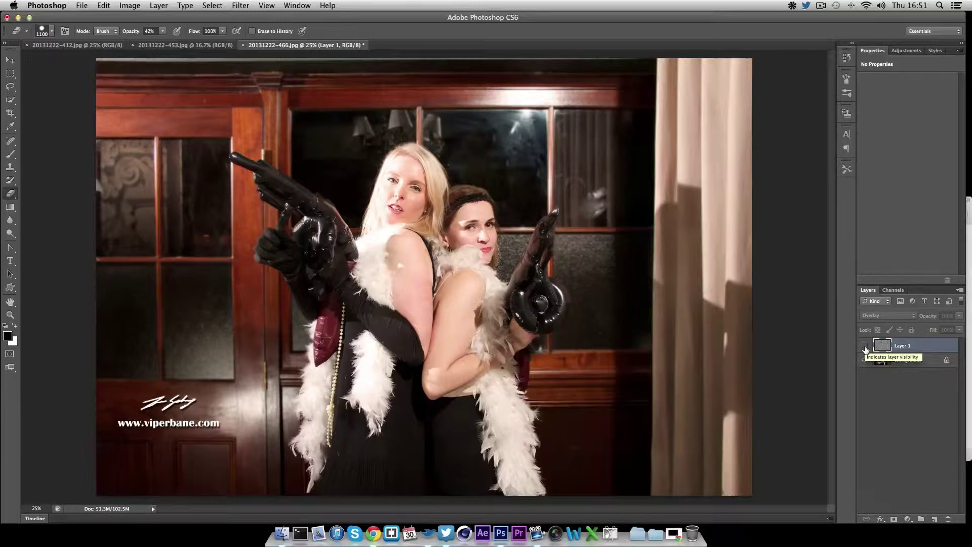
click(865, 346)
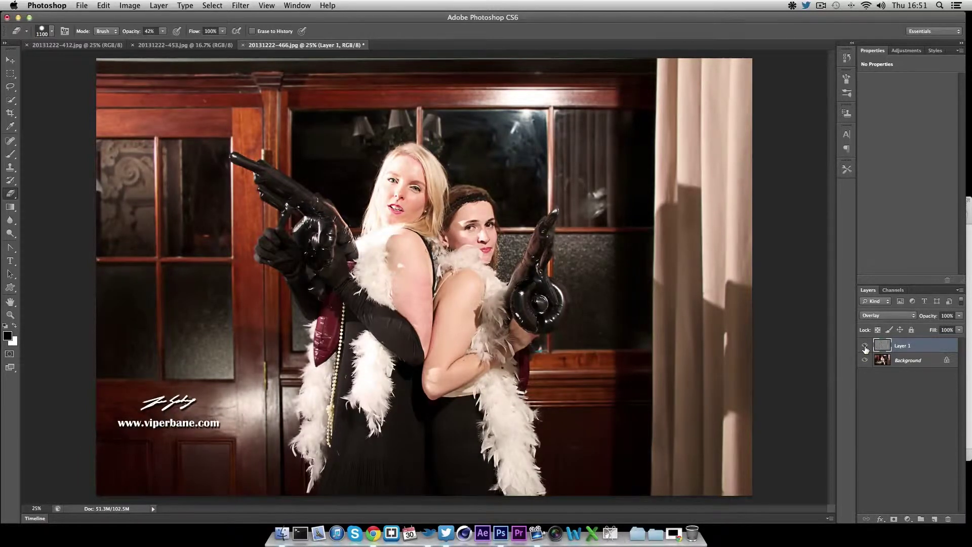
click(865, 346)
click(866, 346)
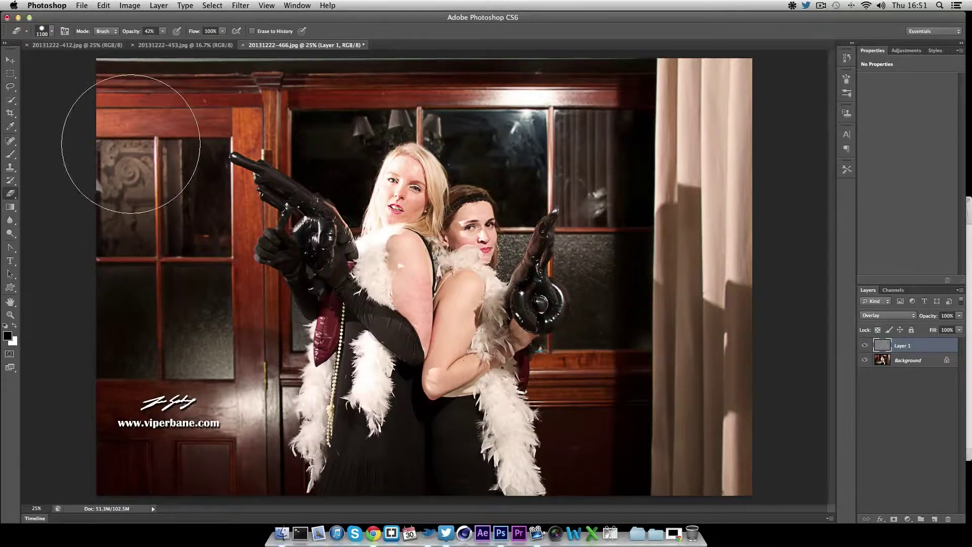
Partly erase the sharpening on Layer 1 over the background around the two women, using an 1100 px eraser at 42% opacity
click(163, 31)
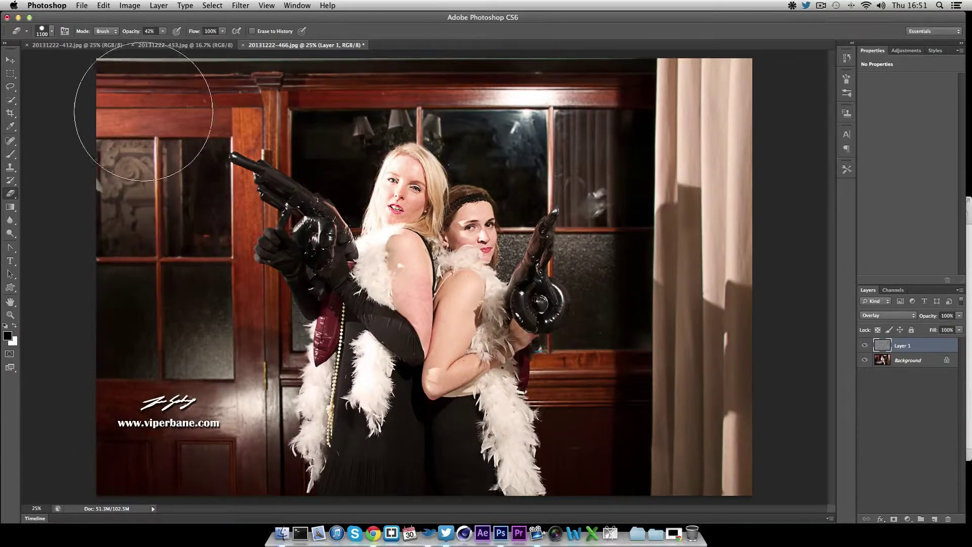
mouse_move(358, 90)
mouse_down()
mouse_move(297, 143)
mouse_move(306, 117)
mouse_move(315, 123)
mouse_move(298, 158)
mouse_move(304, 132)
mouse_move(296, 133)
mouse_move(324, 85)
mouse_move(473, 77)
mouse_move(453, 85)
mouse_move(617, 143)
mouse_move(490, 109)
mouse_up()
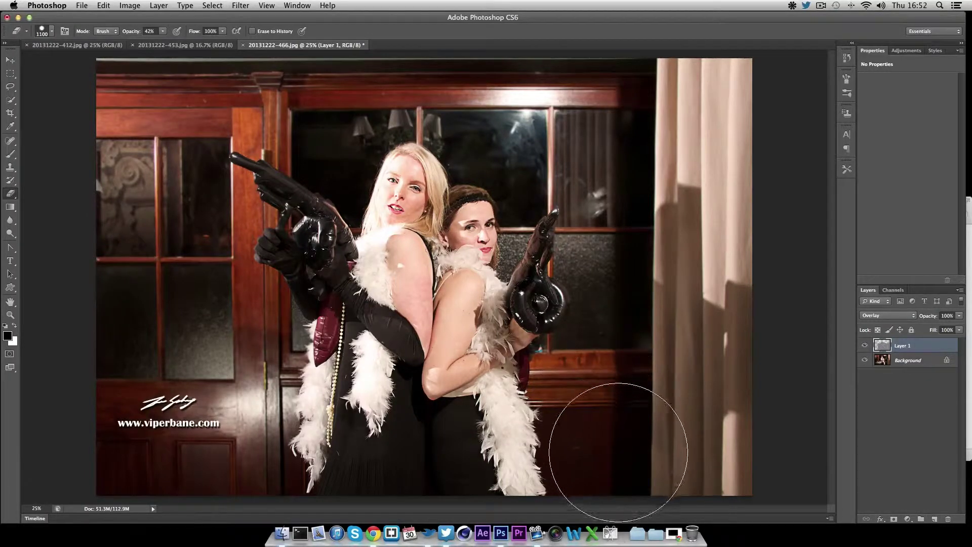
click(623, 363)
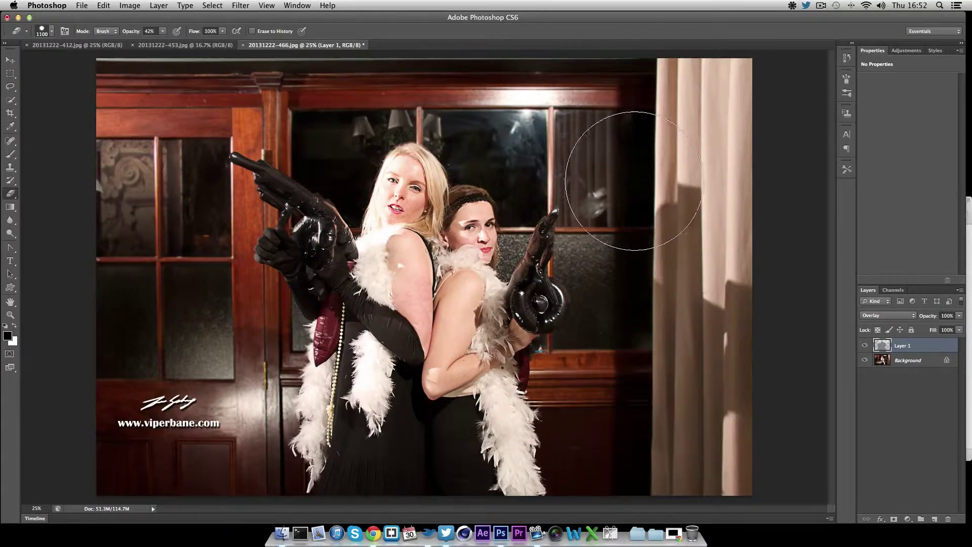
drag(603, 119, 548, 101)
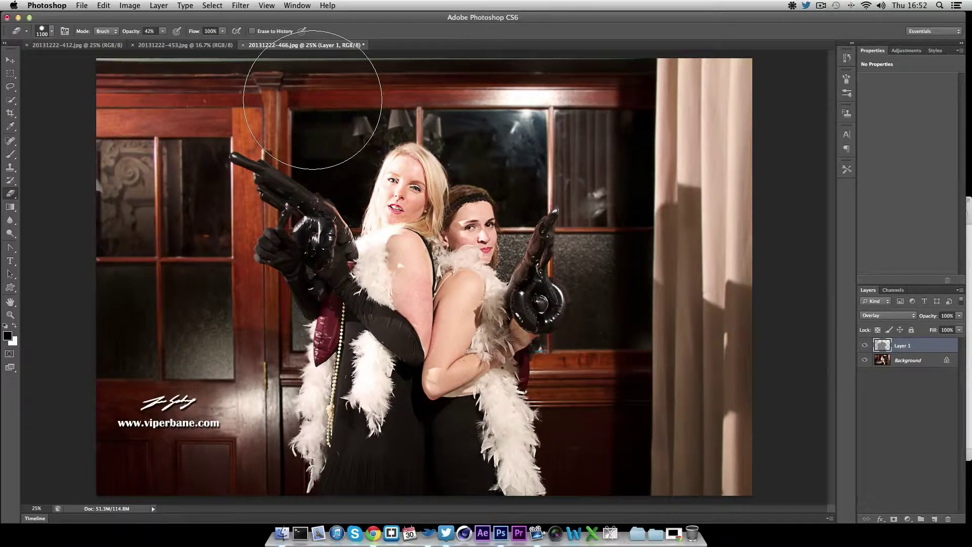
Refine the sharpening on Layer 1 around the two women with a smaller eraser, adjusting the brush down to 200 px
key(bracketright)
key(bracketright)
key(bracketright)
key(bracketright)
key(bracketleft)
key(bracketleft)
key(bracketleft)
key(bracketleft)
key(bracketleft)
key(bracketleft)
key(bracketleft)
key(bracketleft)
key(bracketleft)
key(bracketleft)
key(bracketleft)
key(bracketleft)
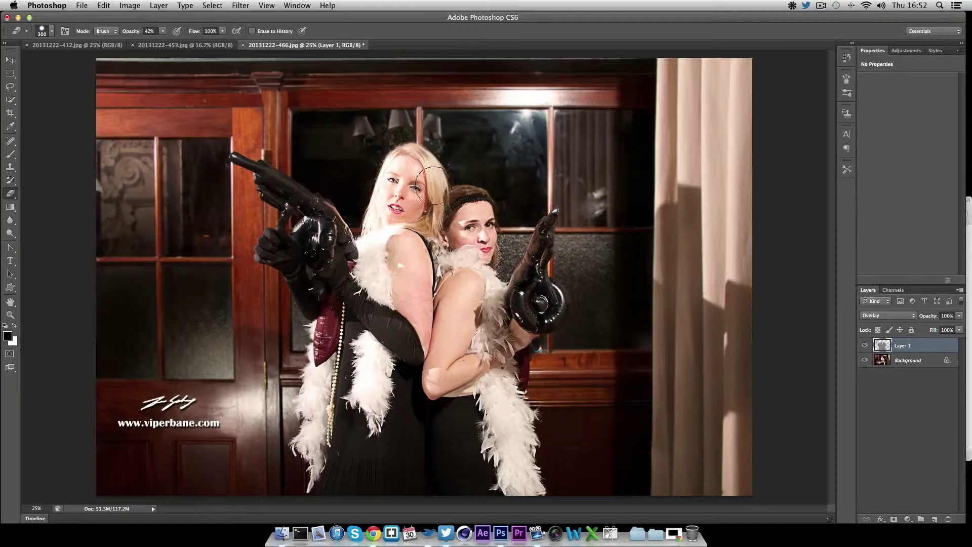
key(bracketleft)
key(bracketleft)
key(bracketleft)
key(bracketleft)
key(bracketleft)
key(bracketleft)
key(bracketleft)
key(bracketright)
key(bracketright)
key(bracketright)
click(412, 340)
key(bracketleft)
key(bracketleft)
key(bracketleft)
key(bracketright)
key(bracketright)
key(bracketright)
key(bracketright)
key(bracketright)
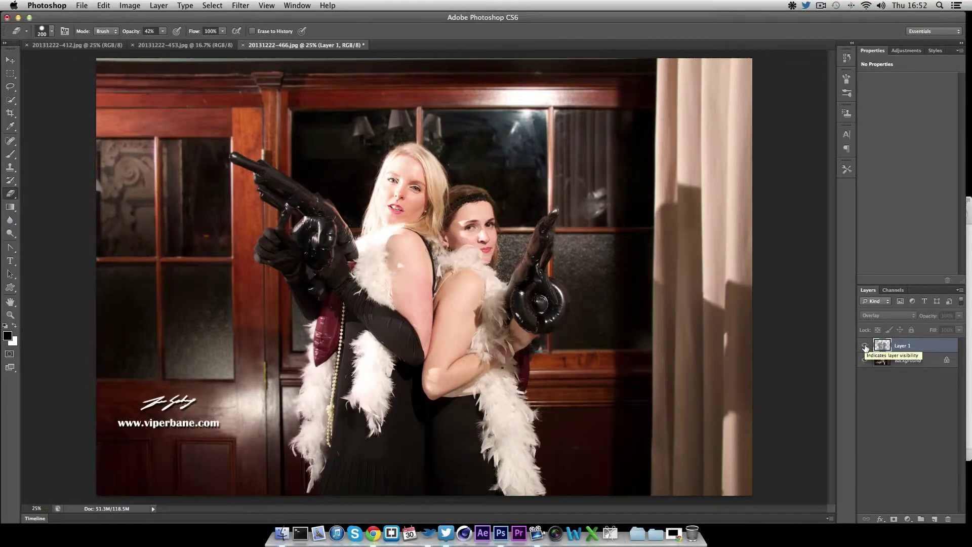
Repeatedly hide and show Layer 1 to check the selectively erased sharpening against the original photo
click(865, 347)
click(866, 347)
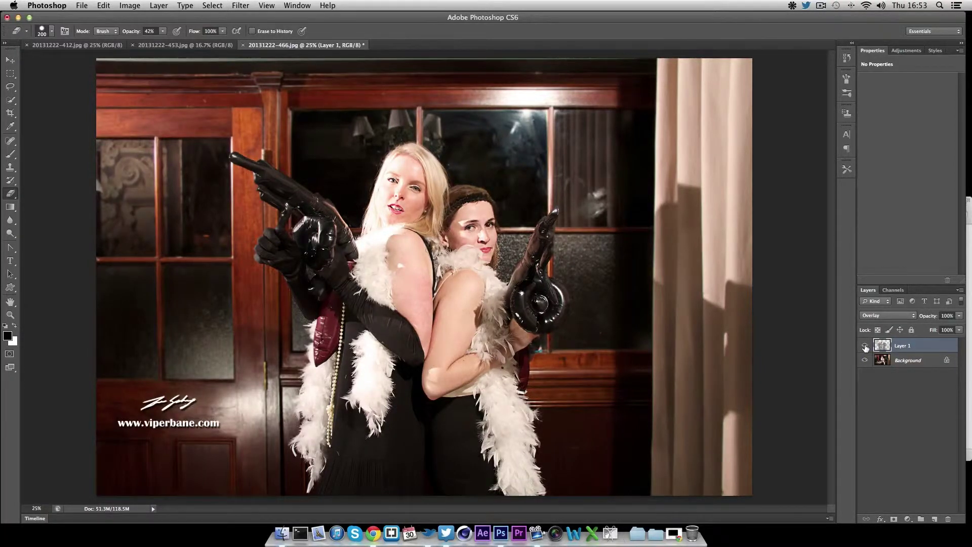
click(865, 346)
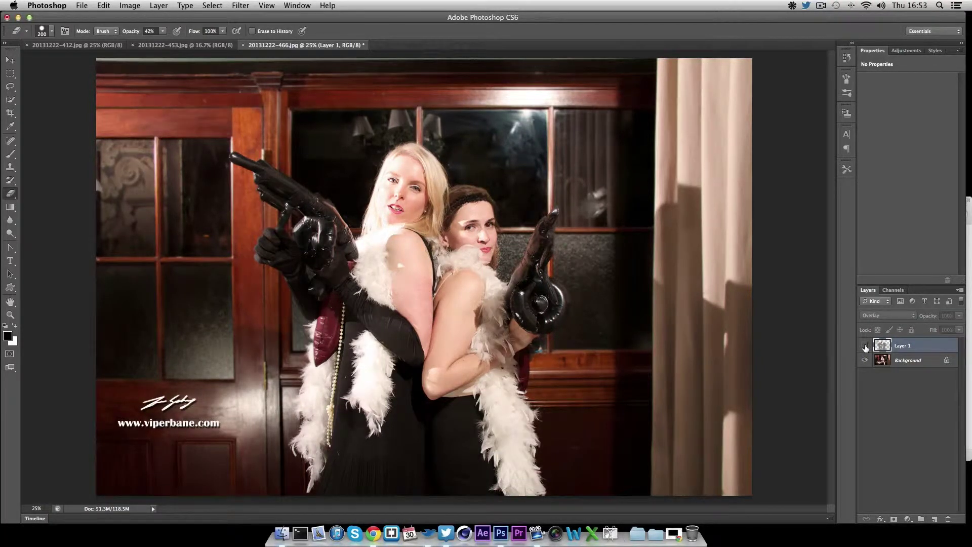
click(866, 346)
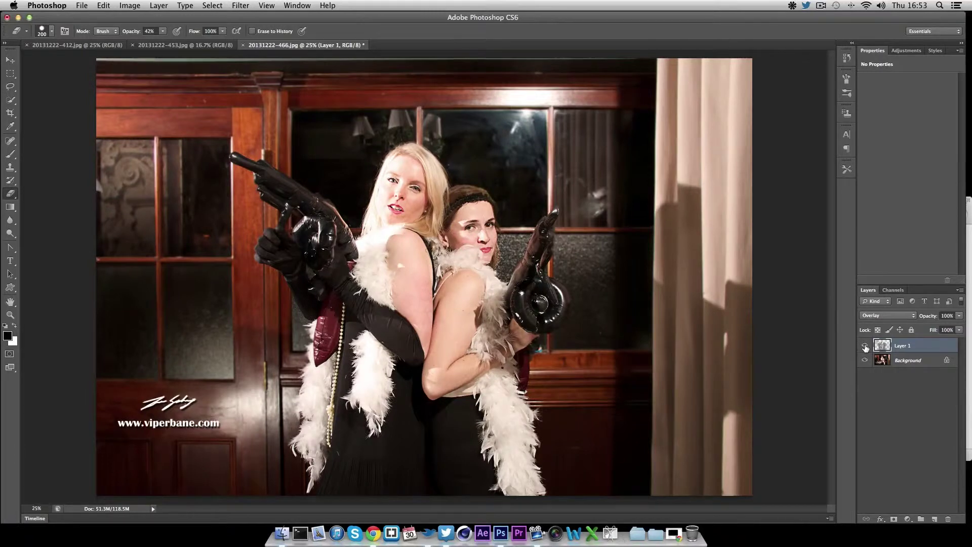
click(866, 347)
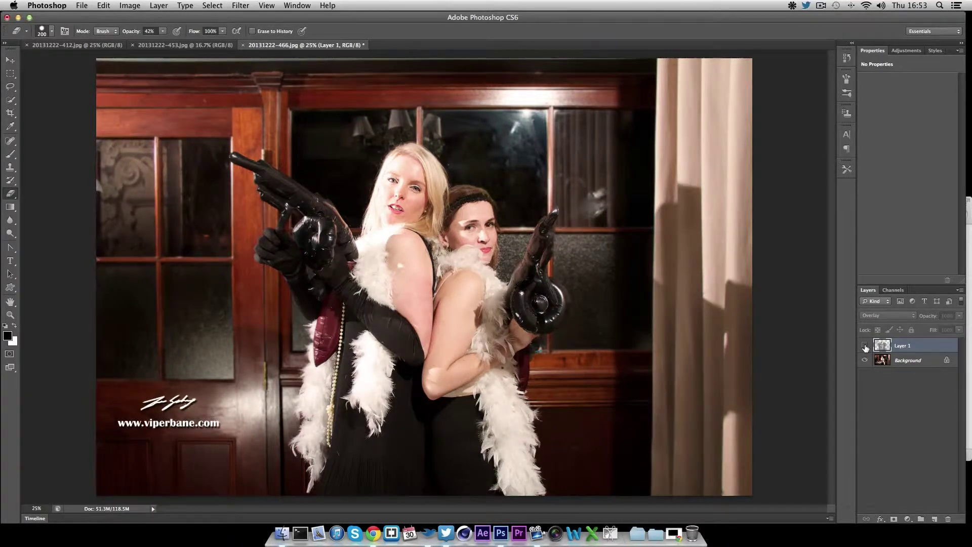
click(865, 347)
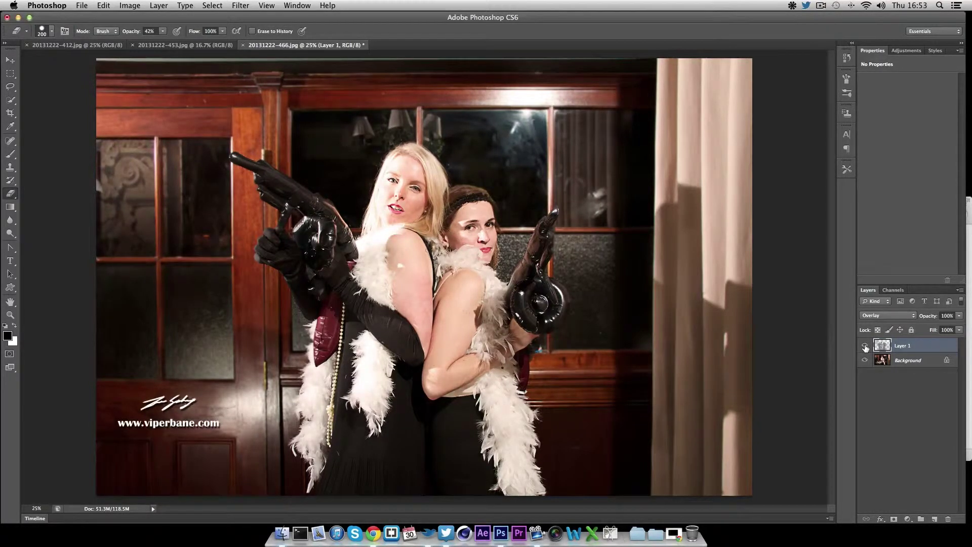
click(866, 346)
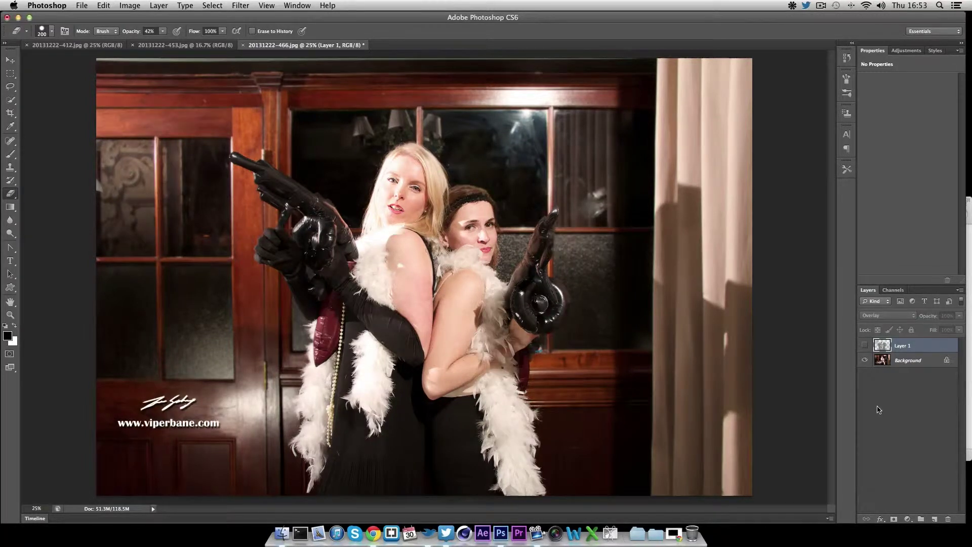
click(865, 346)
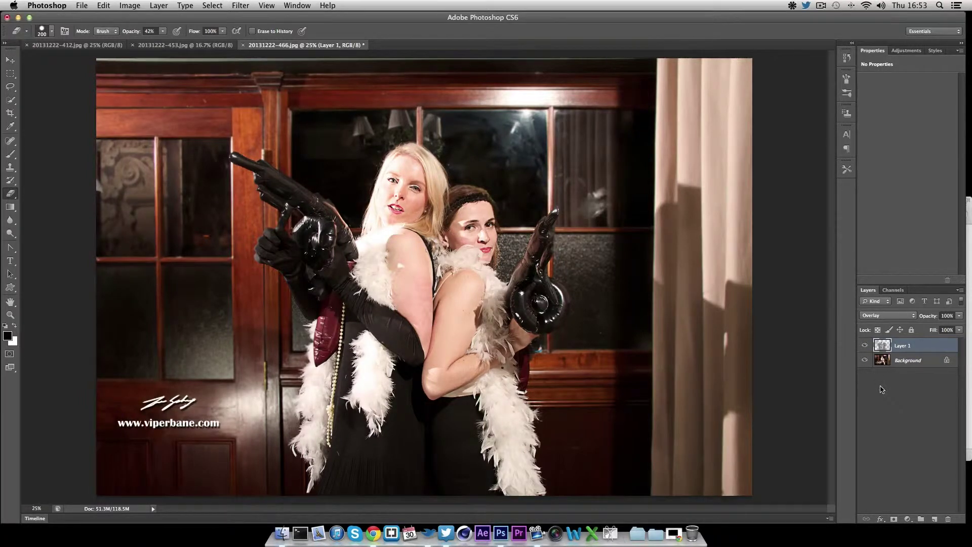
Switch to the 20131222-453.jpg document and duplicate its Background layer
click(184, 45)
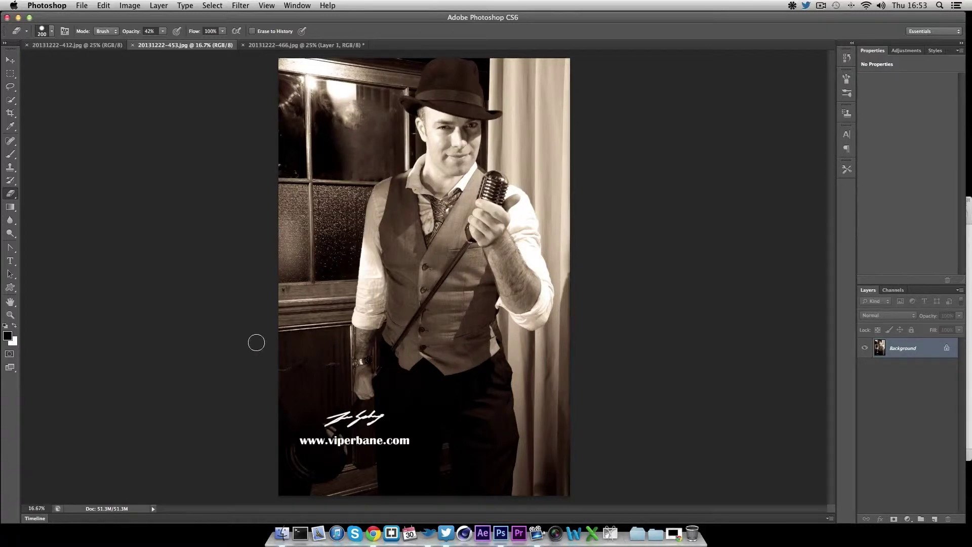
key(super+j)
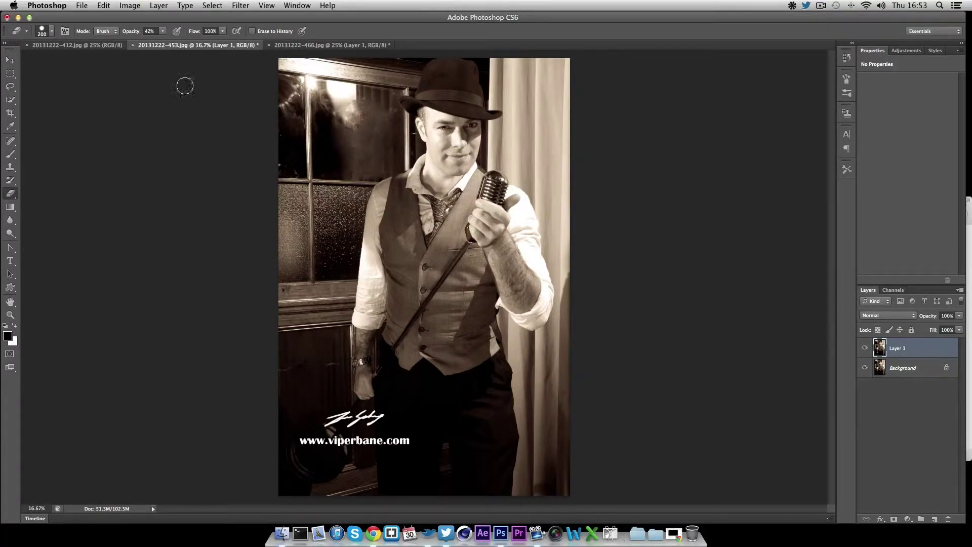
Apply the last-used High Pass filter to Layer 1 and set its blend mode to Overlay
click(238, 6)
click(244, 17)
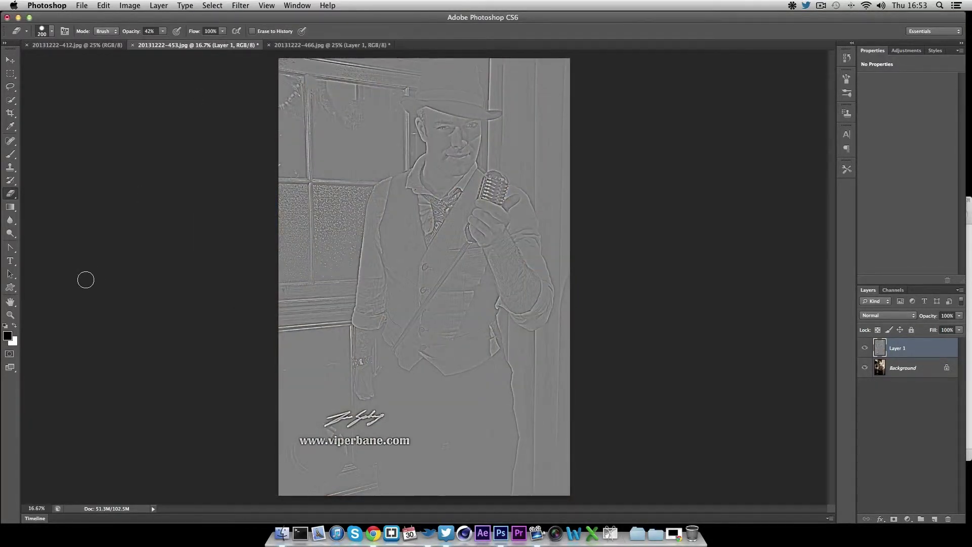
click(892, 316)
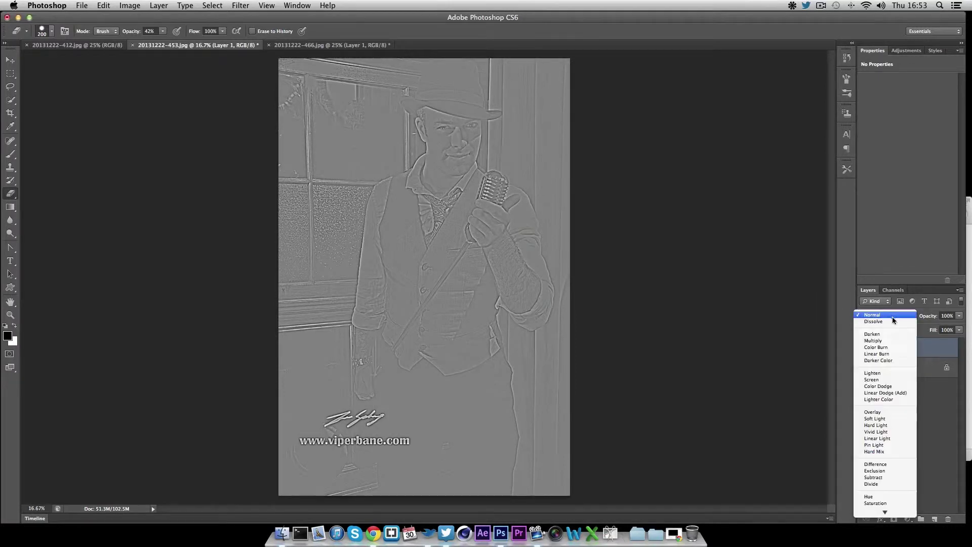
click(887, 413)
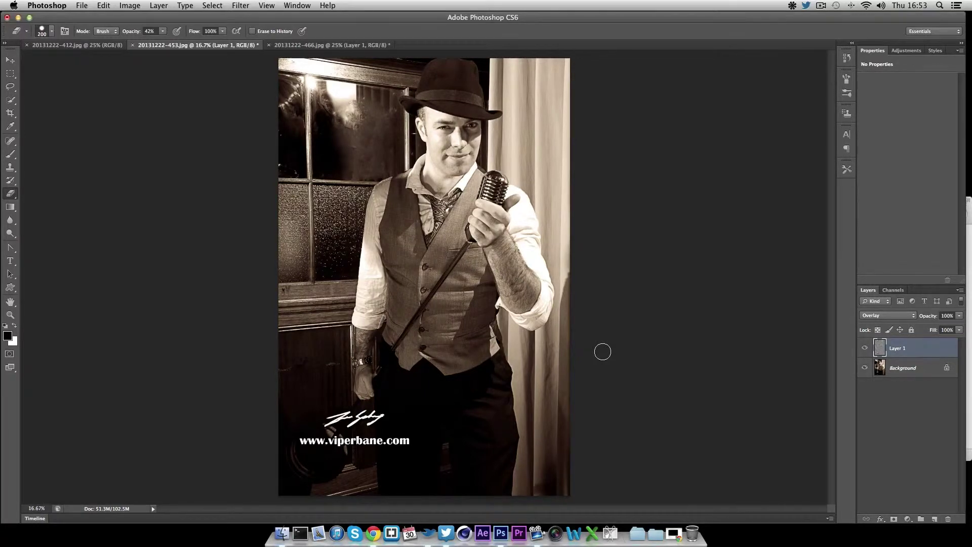
Draw a freehand lasso selection around the man's hat, face, upper chest and the microphone
key(bracketright)
key(bracketright)
key(bracketright)
key(bracketright)
key(bracketright)
key(bracketright)
click(12, 87)
click(39, 87)
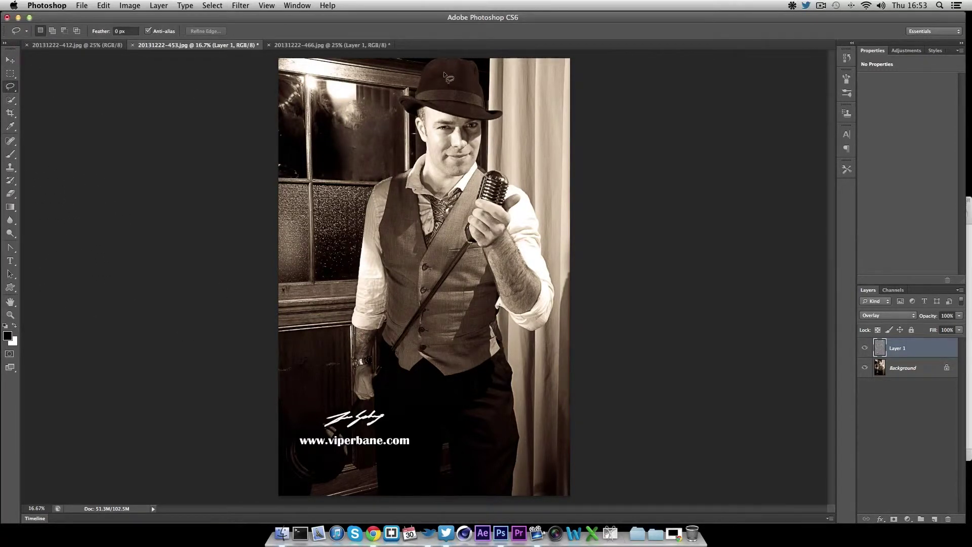
mouse_move(423, 65)
mouse_down()
mouse_move(383, 130)
mouse_move(373, 221)
mouse_move(384, 248)
mouse_move(426, 300)
mouse_move(523, 300)
mouse_up()
mouse_move(513, 105)
mouse_down()
mouse_move(477, 59)
mouse_move(424, 65)
mouse_up()
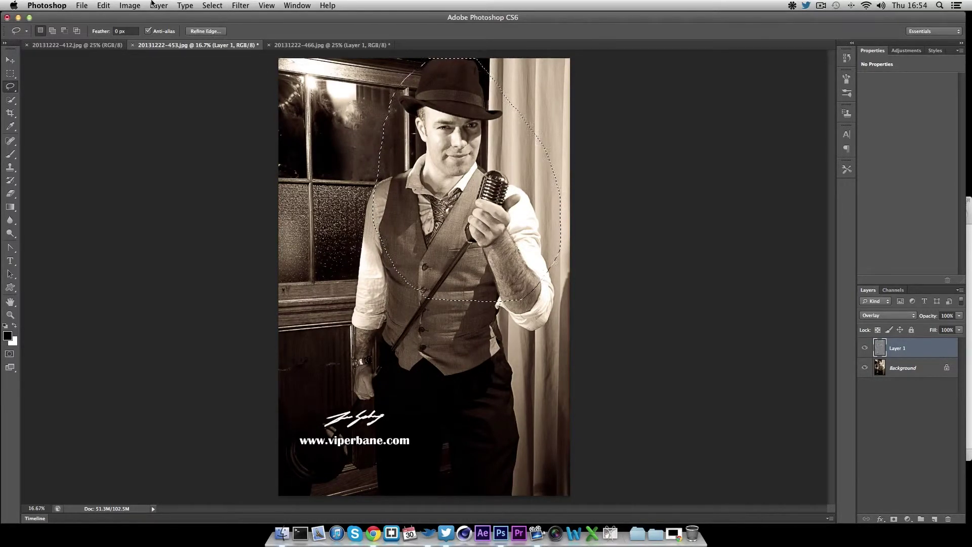
Feather the lasso selection by 50 pixels and invert it
click(212, 5)
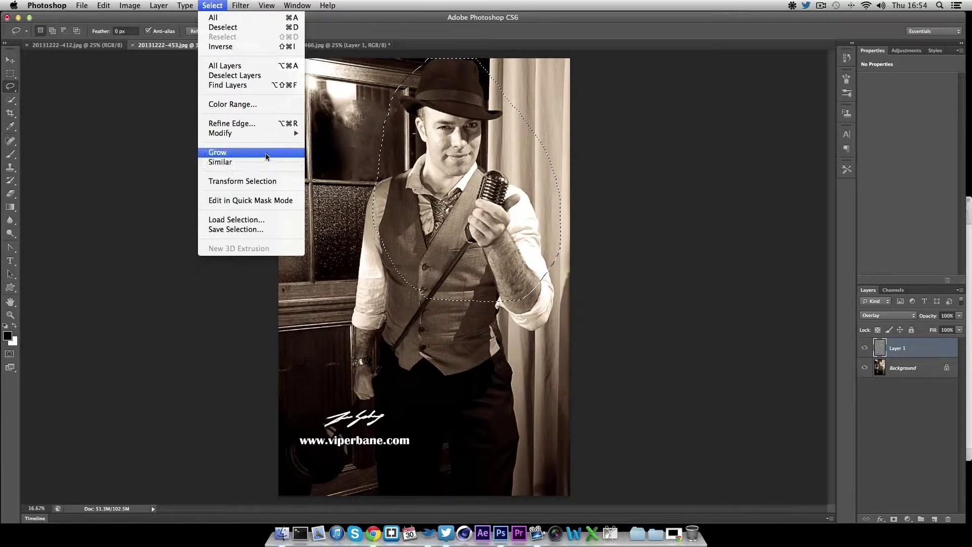
mouse_move(271, 135)
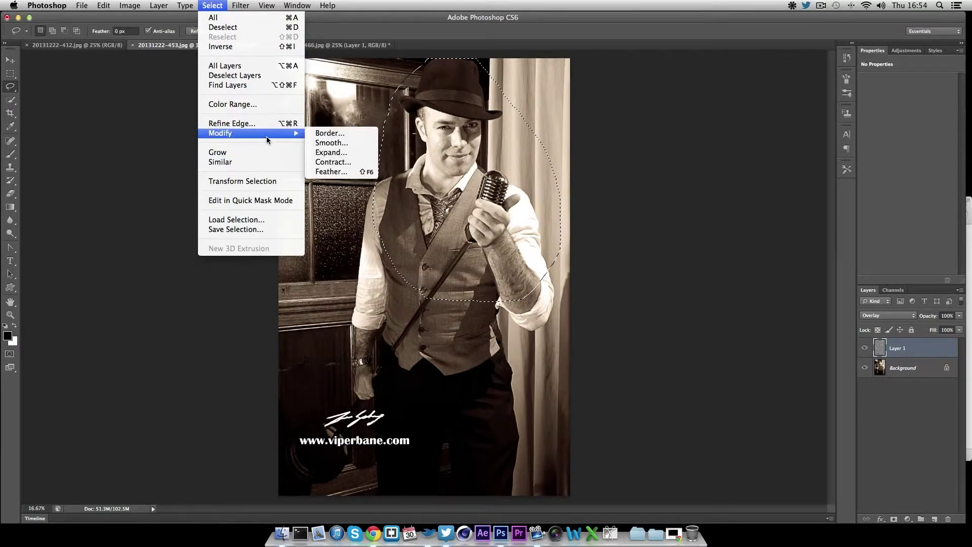
click(348, 174)
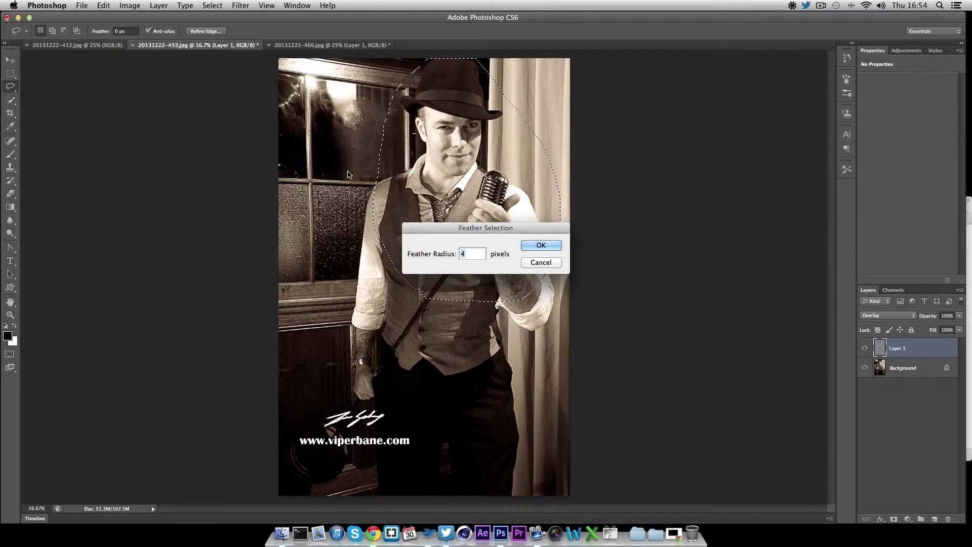
text(50)
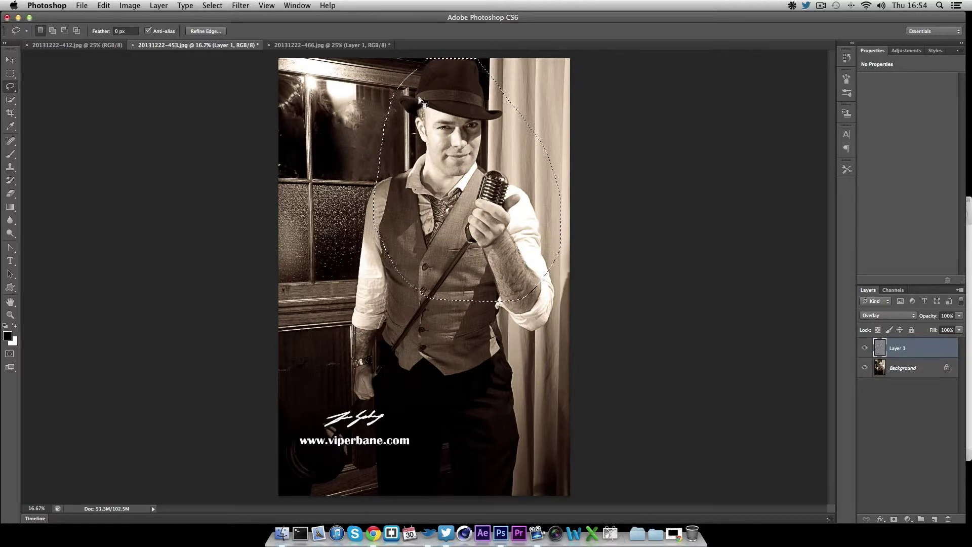
key(super+shift+i)
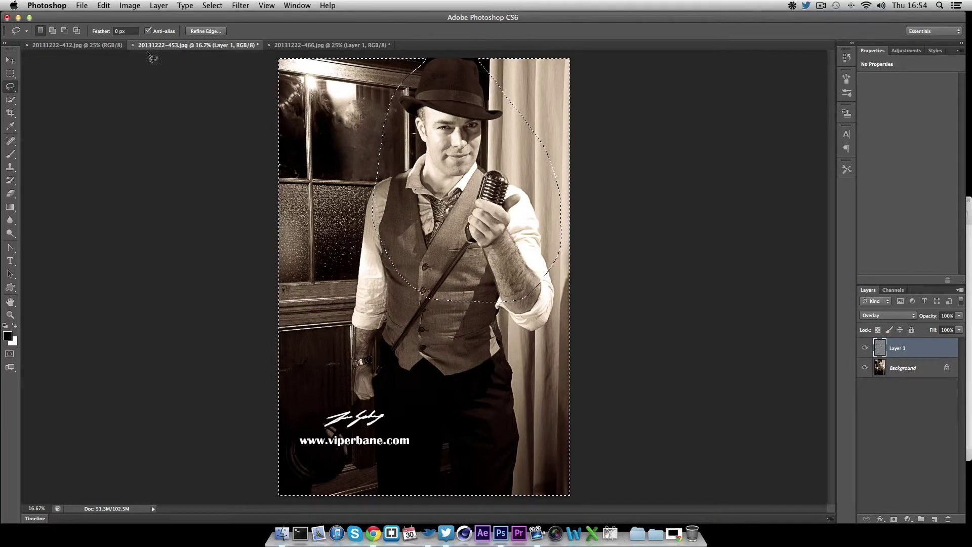
Partly erase Layer 1's sharpening outside the man's upper body with a 1900 px eraser at 42% opacity, and clear the selection
key(e)
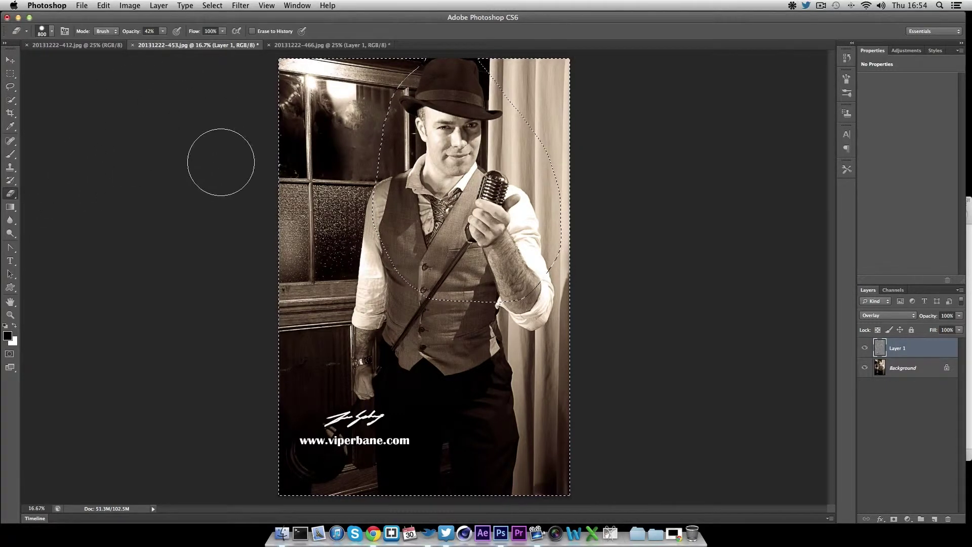
key(bracketright)
key(bracketright)
key(bracketright)
key(bracketright)
key(bracketright)
key(bracketright)
key(bracketright)
key(bracketright)
key(bracketright)
key(bracketright)
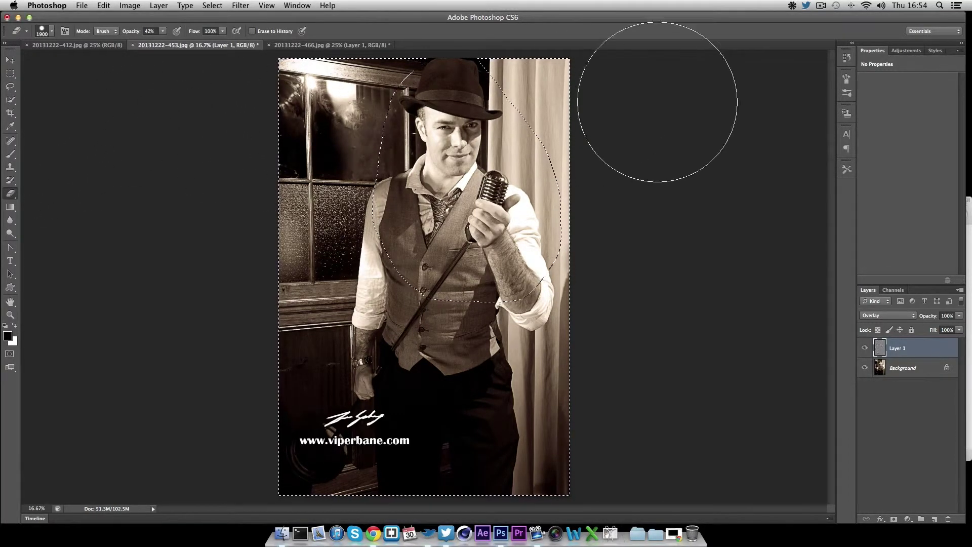
drag(429, 428, 510, 412)
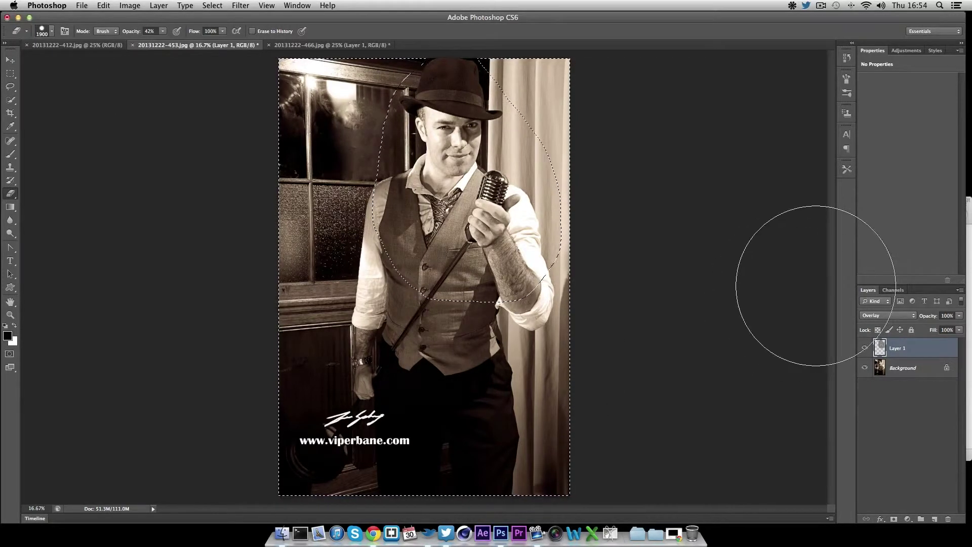
key(super+d)
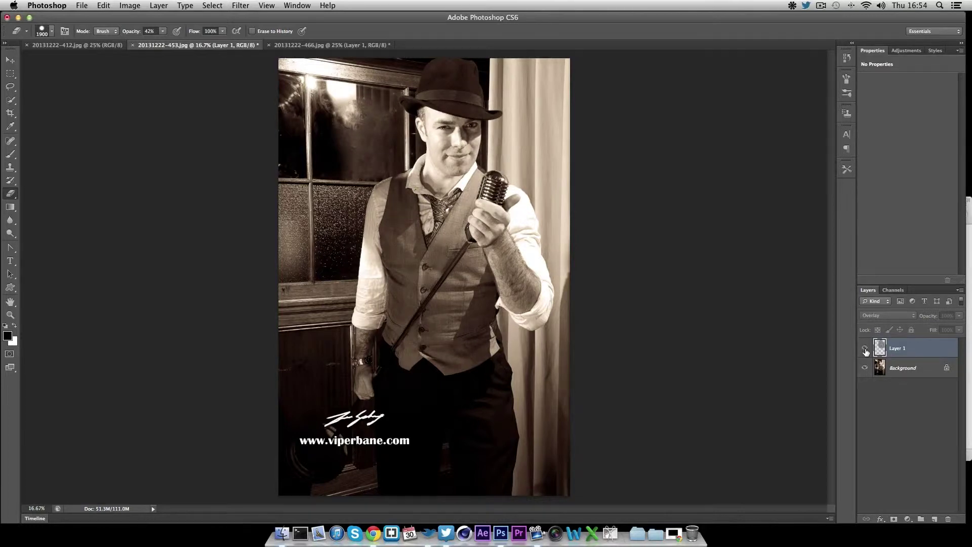
Hide and show Layer 1 to compare the man's sharpened portrait with the original, viewing the whole image
click(866, 349)
click(865, 349)
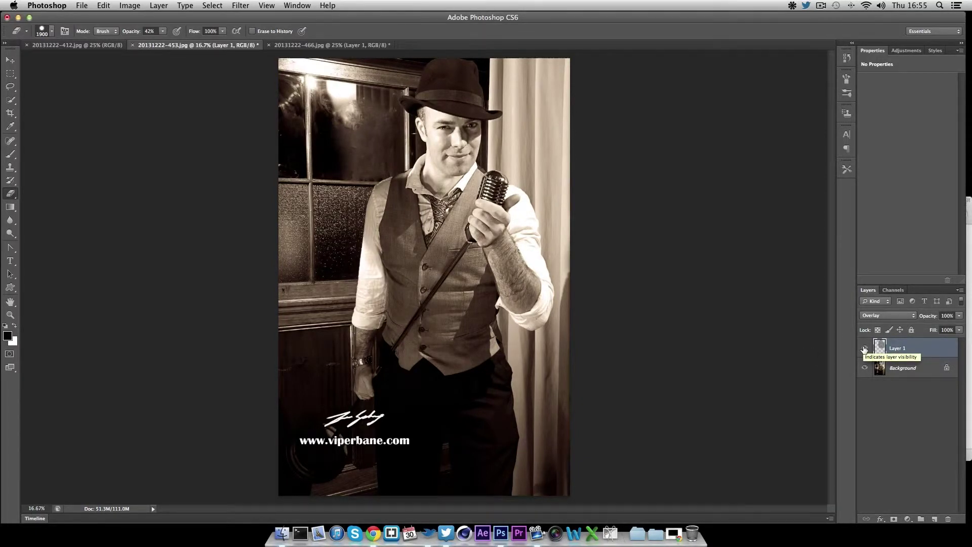
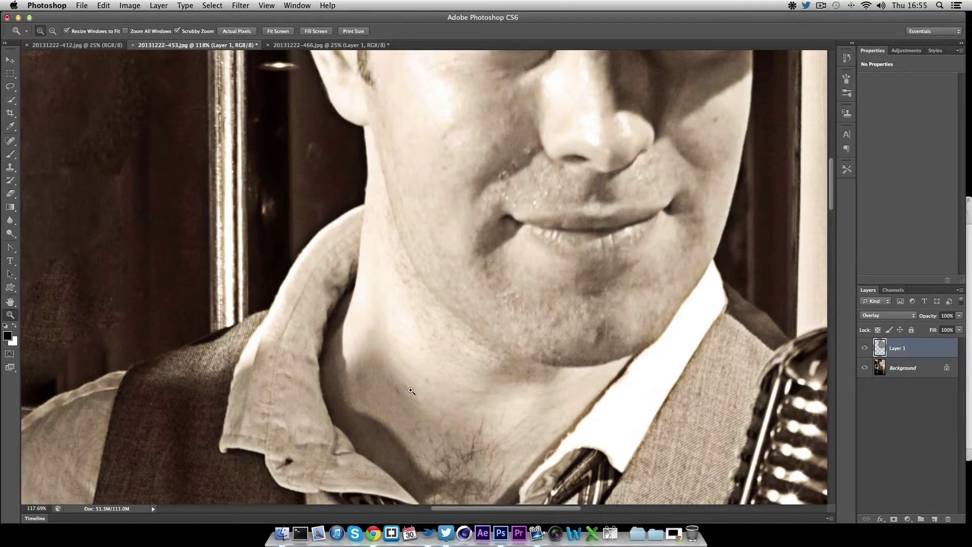
key(super+0)
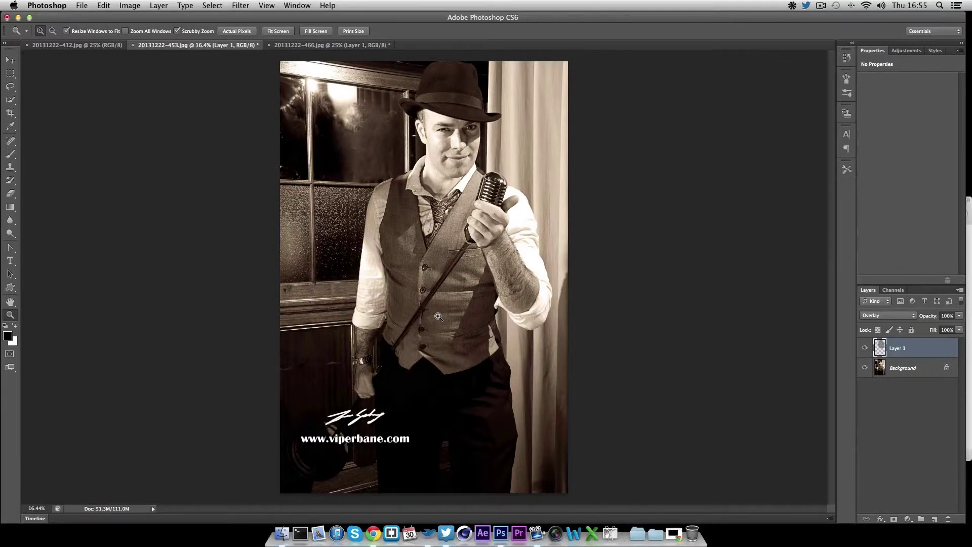
click(865, 348)
click(865, 349)
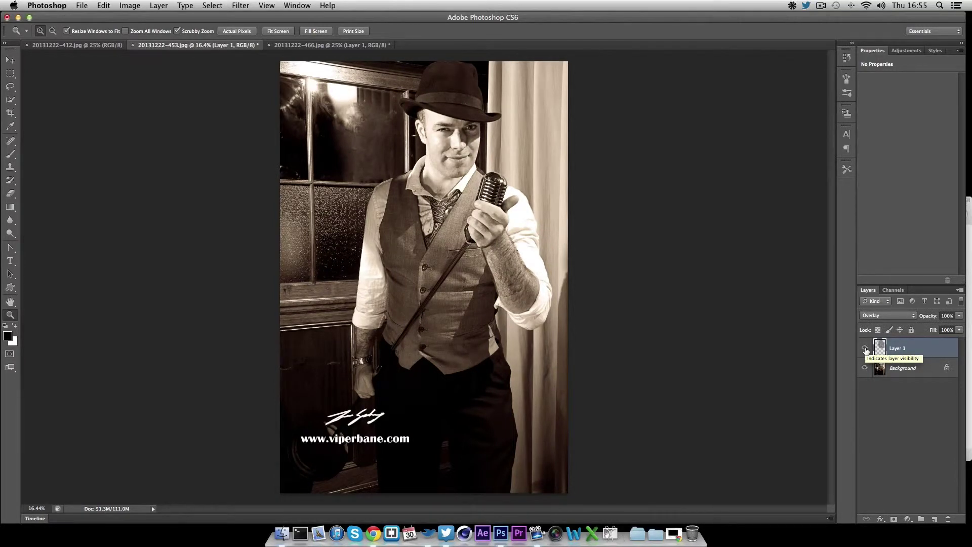
Switch to the 20131222-412.jpg document and duplicate its Background layer
click(74, 46)
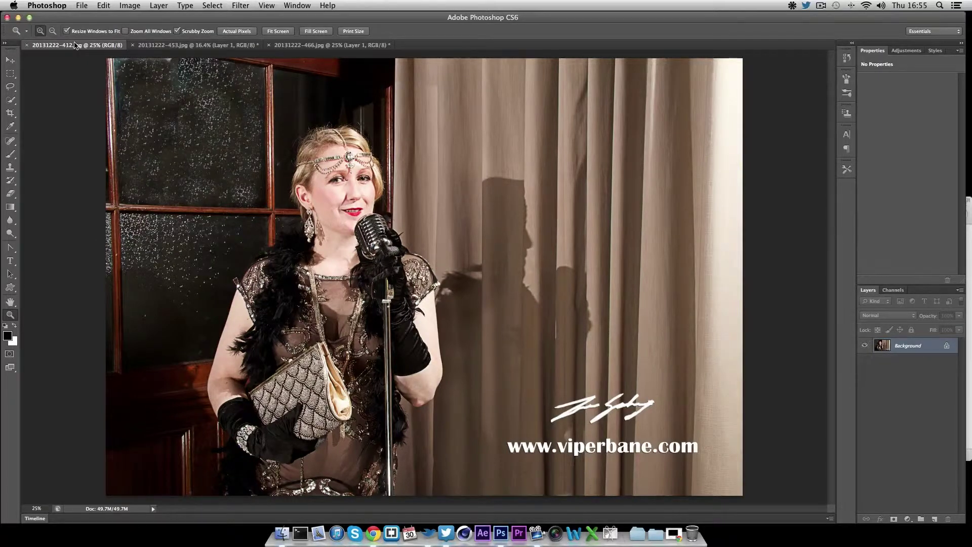
key(super+j)
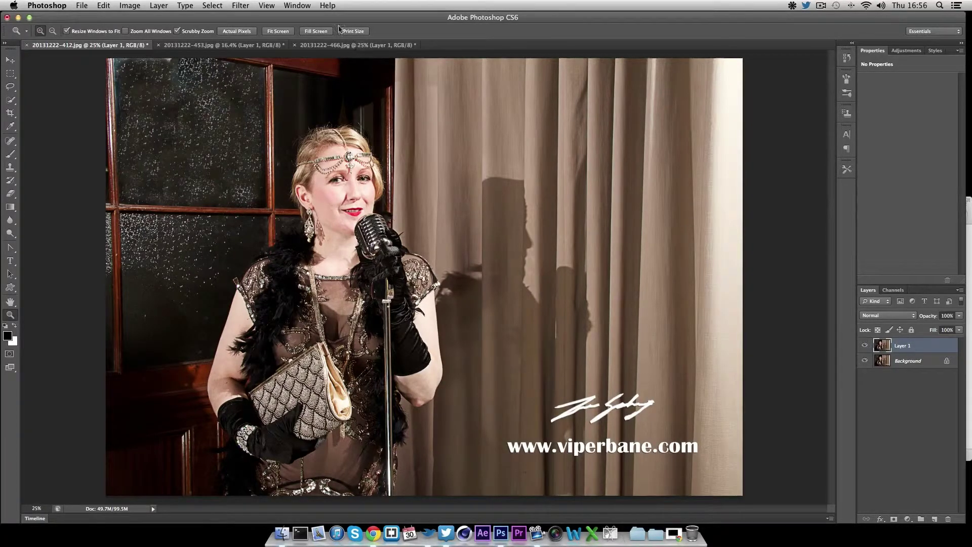
Apply the last-used High Pass filter to the duplicated layer of the woman's portrait and blend it in Overlay mode
click(237, 6)
click(247, 19)
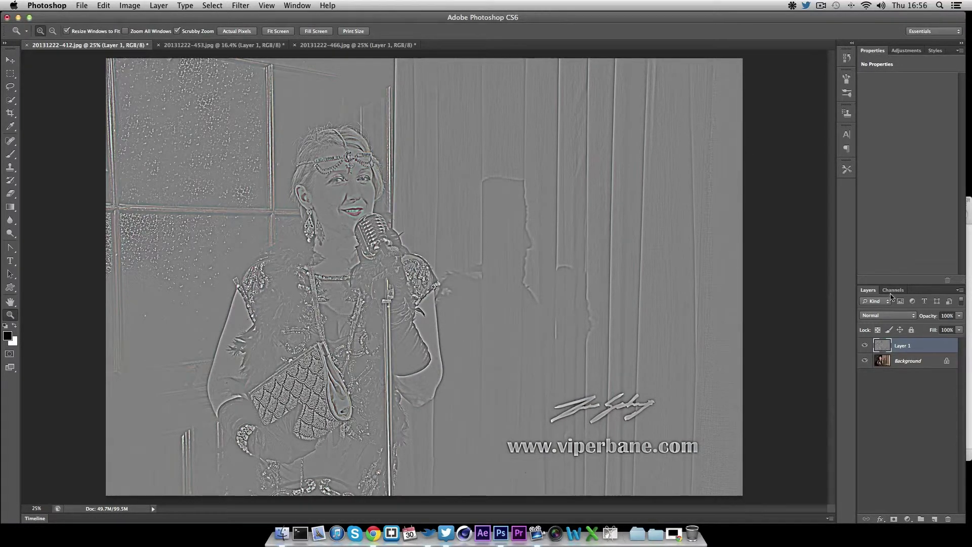
click(885, 315)
click(881, 412)
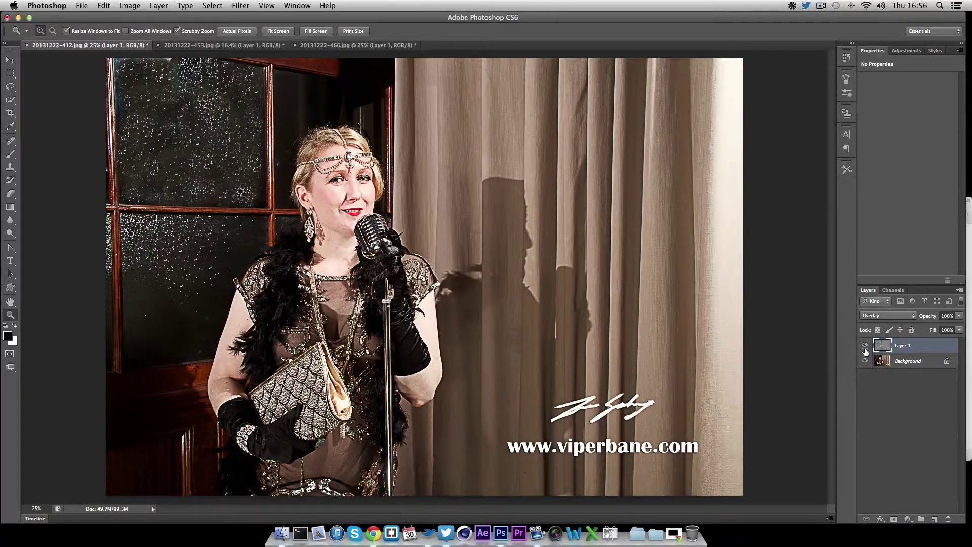
Hide and show Layer 1 to compare the full sharpening of the woman's portrait with the original
click(865, 346)
click(865, 346)
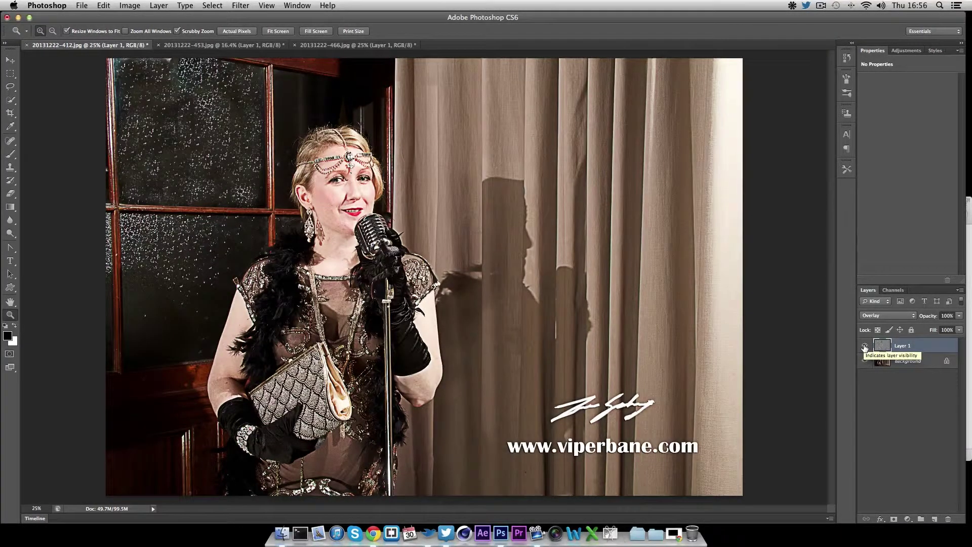
click(865, 346)
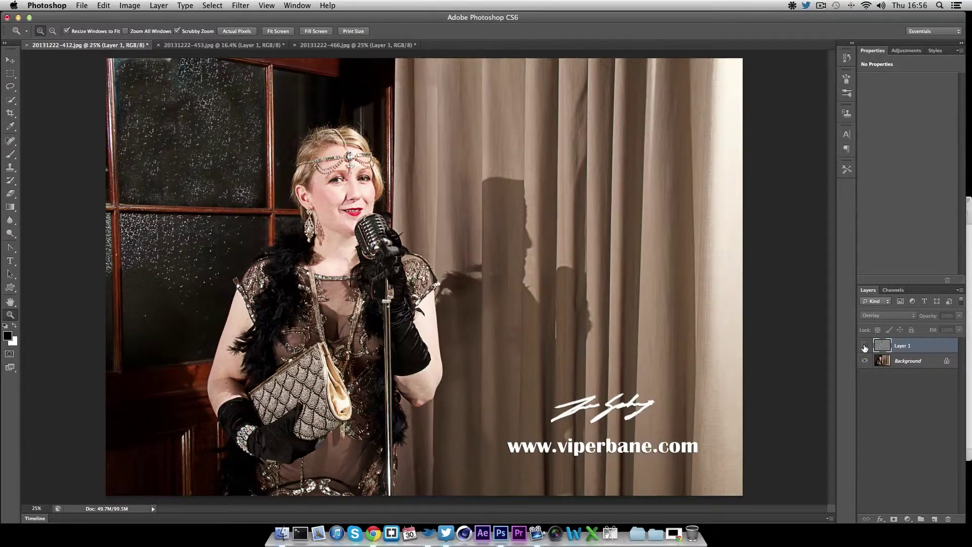
click(865, 347)
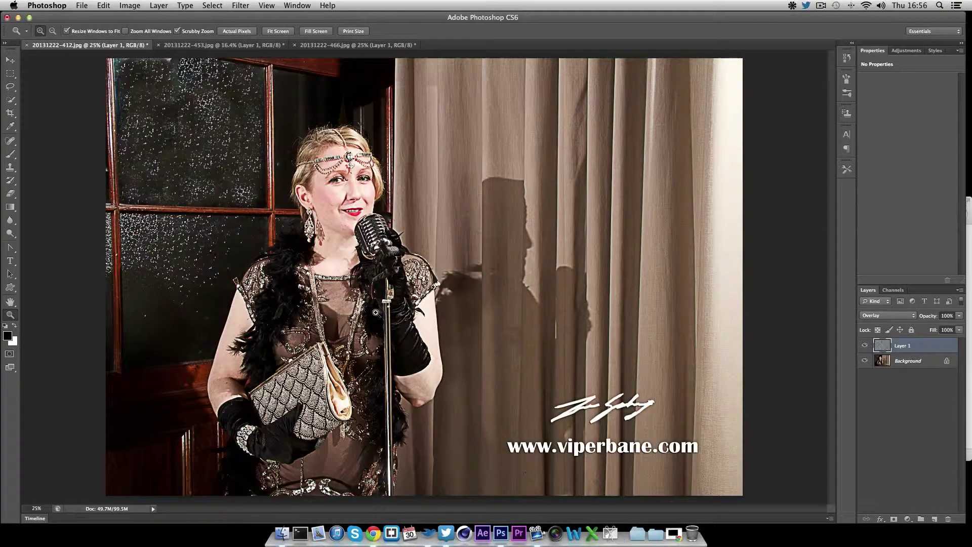
Partly erase Layer 1's sharpening over the window, wall and curtain around the woman with a 1900 px eraser at 42% opacity
key(e)
mouse_move(101, 191)
mouse_down()
mouse_move(134, 178)
mouse_move(101, 170)
mouse_move(127, 169)
mouse_move(124, 187)
mouse_up()
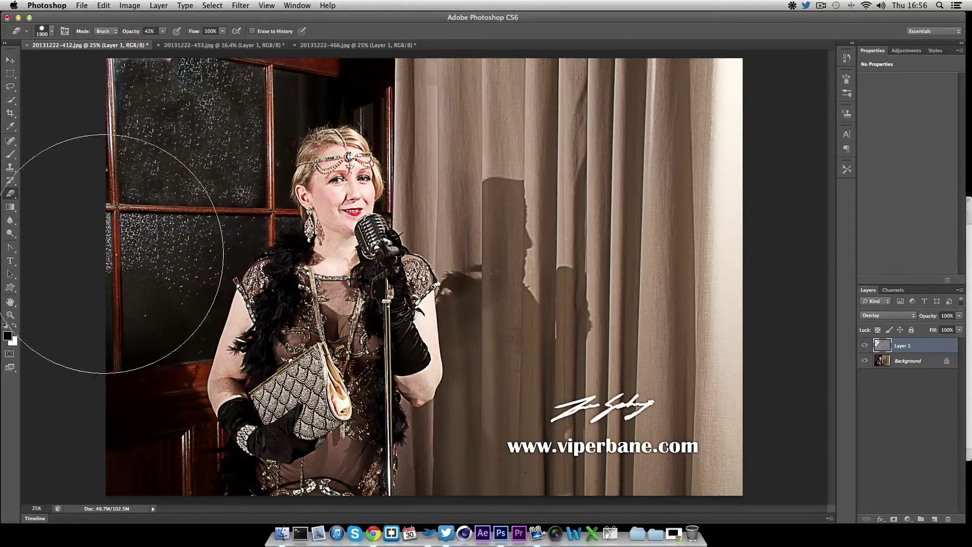
mouse_move(125, 500)
mouse_down()
mouse_move(104, 476)
mouse_move(238, 454)
mouse_up()
mouse_move(537, 474)
mouse_down()
mouse_move(591, 446)
mouse_move(753, 423)
mouse_move(660, 379)
mouse_move(670, 315)
mouse_move(606, 177)
mouse_move(585, 164)
mouse_move(680, 153)
mouse_move(653, 187)
mouse_move(573, 157)
mouse_move(514, 111)
mouse_up()
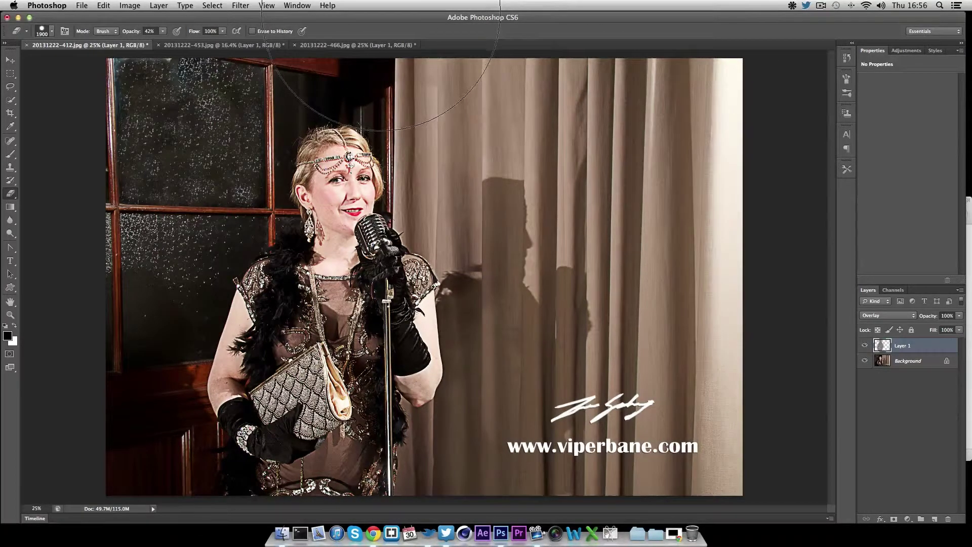
click(297, 6)
click(433, 4)
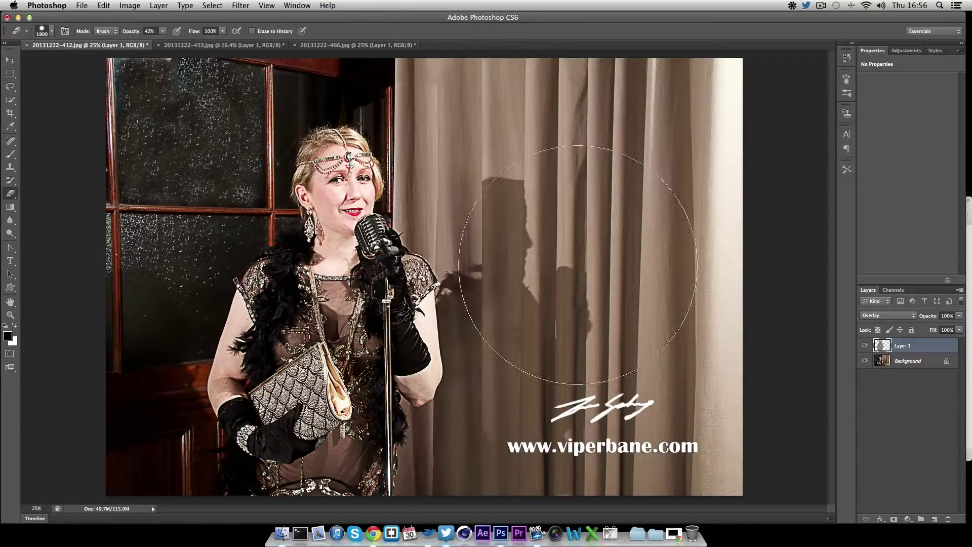
Reduce the eraser to 1100 px and erase more of Layer 1's sharpening from the dark wall beside the woman
key(bracketleft)
key(bracketleft)
key(bracketleft)
key(bracketleft)
key(bracketleft)
key(bracketleft)
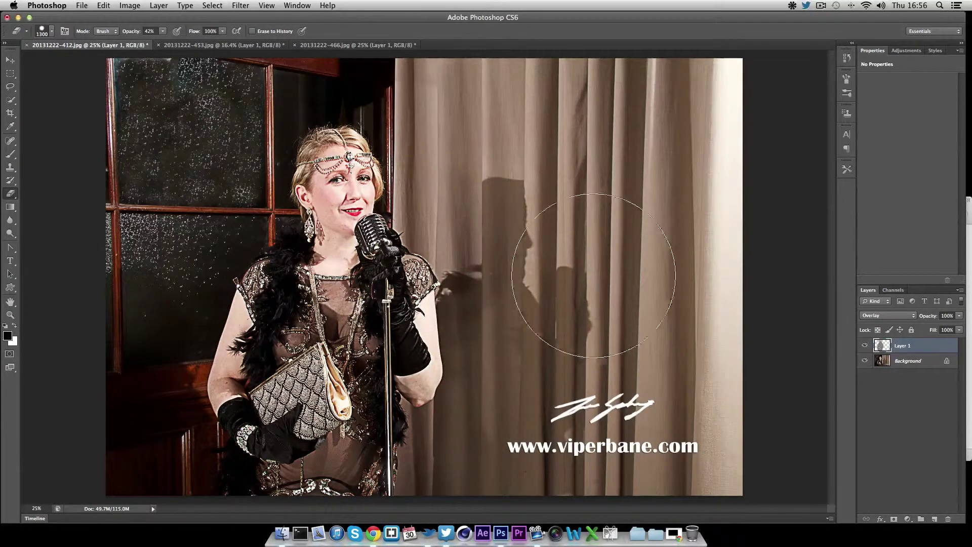
key(bracketleft)
key(bracketleft)
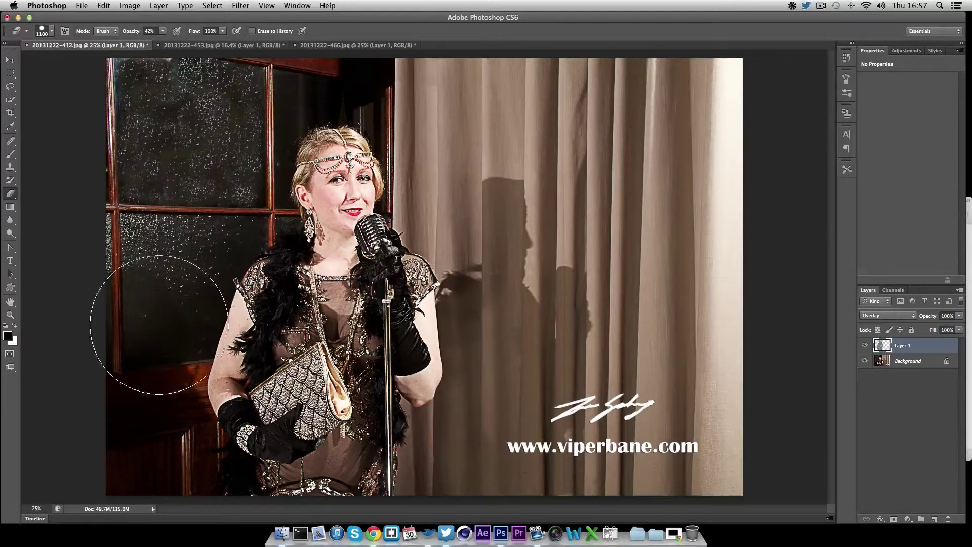
mouse_move(163, 339)
mouse_down()
mouse_move(141, 354)
mouse_move(152, 358)
mouse_up()
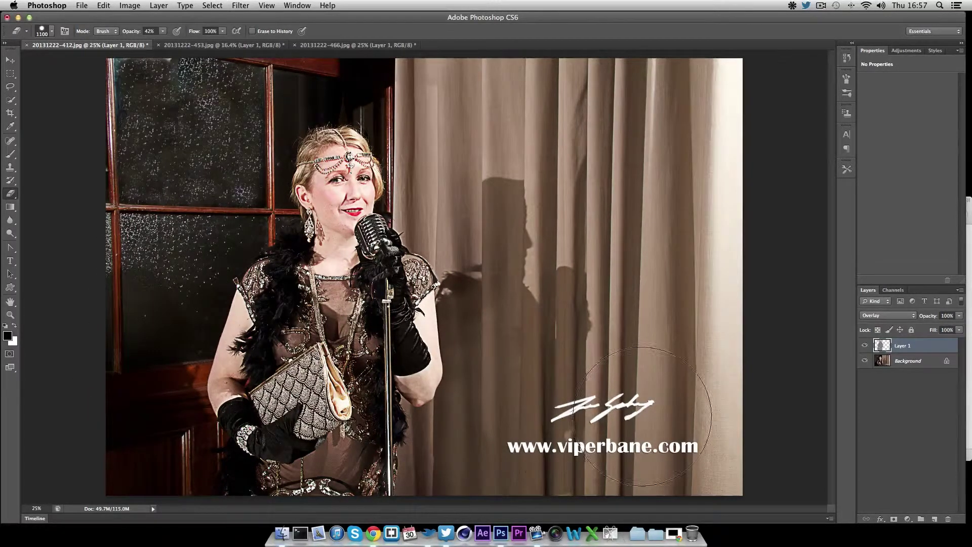
Hide and show the Background layer to inspect the remaining sharpening, and toggle Layer 1 to compare the result
click(865, 361)
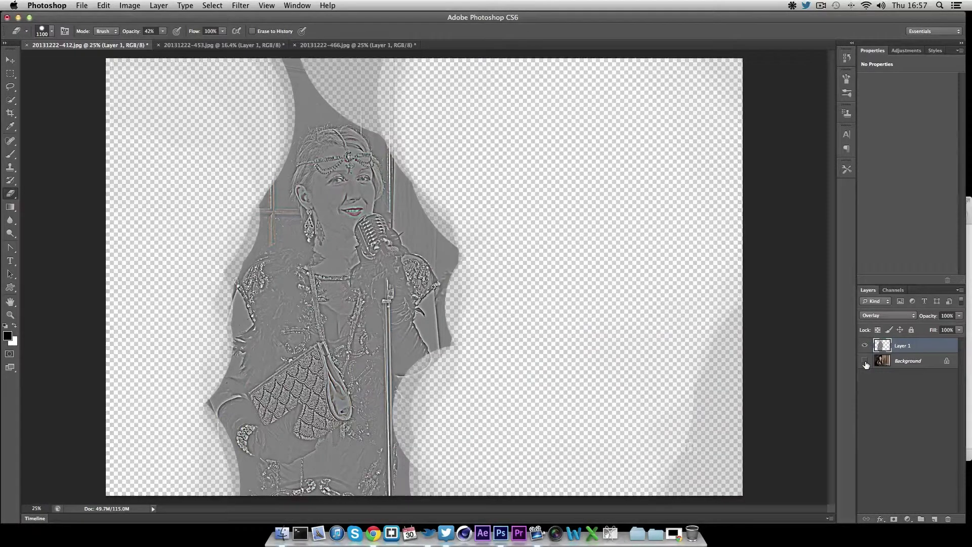
click(865, 361)
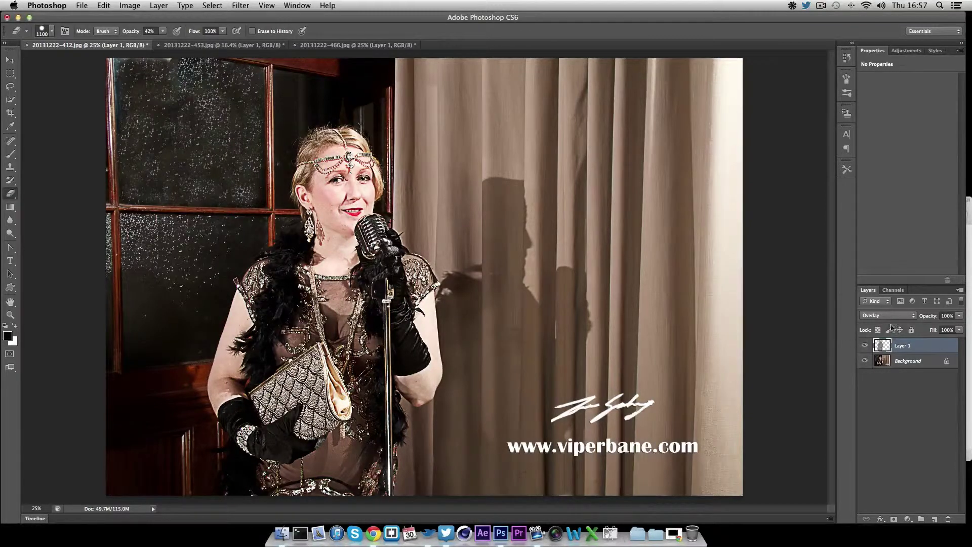
click(866, 348)
click(866, 348)
Lower the opacity of Layer 1 to soften the sharpening, and deselect the layer
click(960, 315)
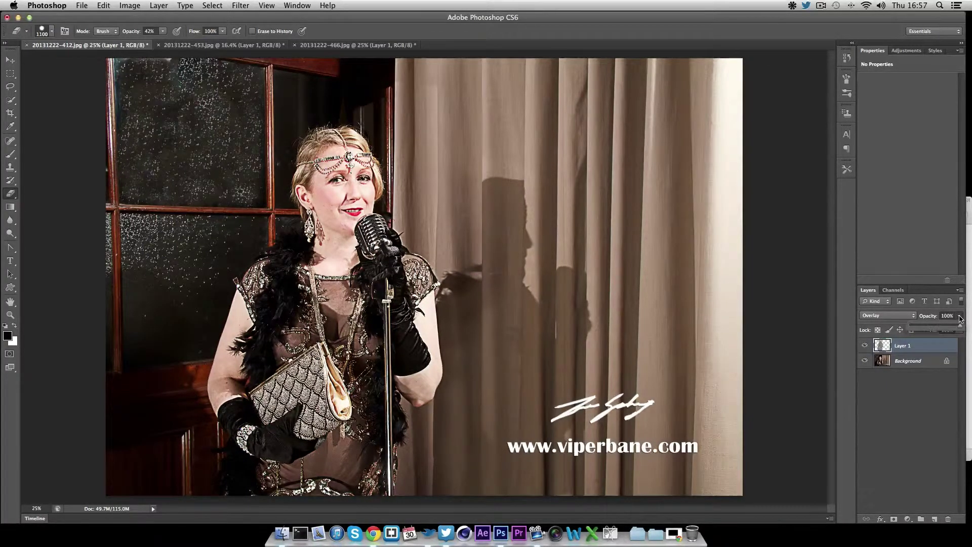
mouse_move(954, 326)
mouse_down()
mouse_move(901, 333)
mouse_move(938, 331)
mouse_up()
click(915, 421)
Toggle Layer 1's visibility repeatedly to compare the final sharpening with the original photo
click(865, 346)
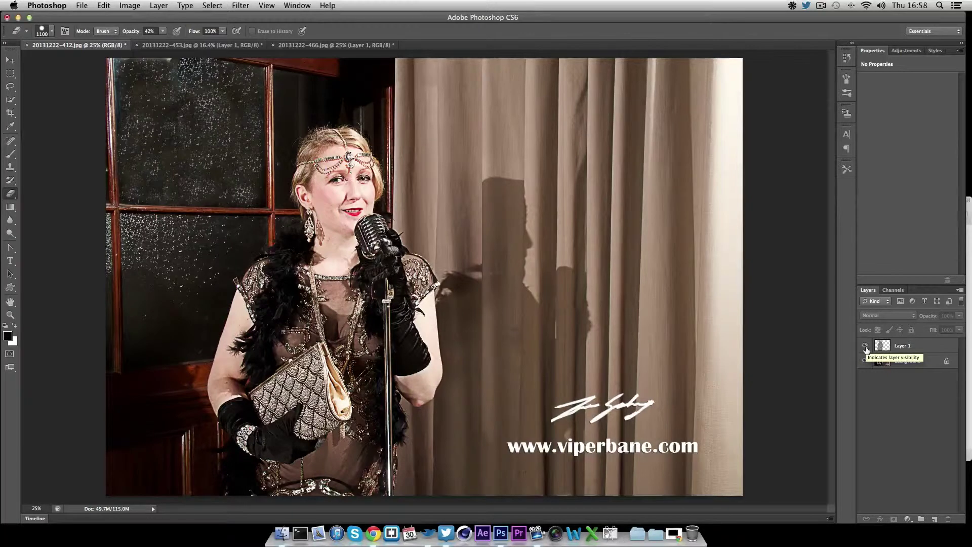
click(865, 348)
click(866, 347)
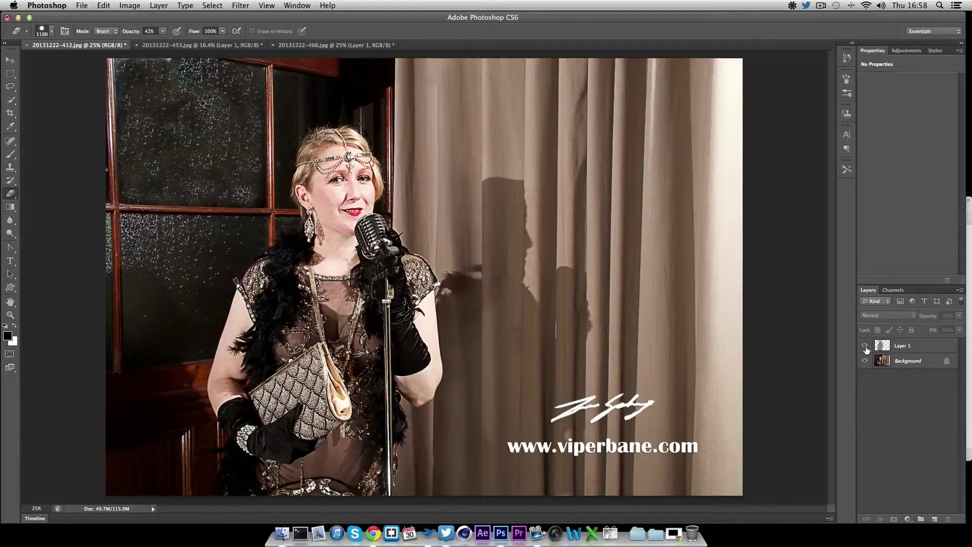
click(866, 347)
click(865, 347)
click(821, 5)
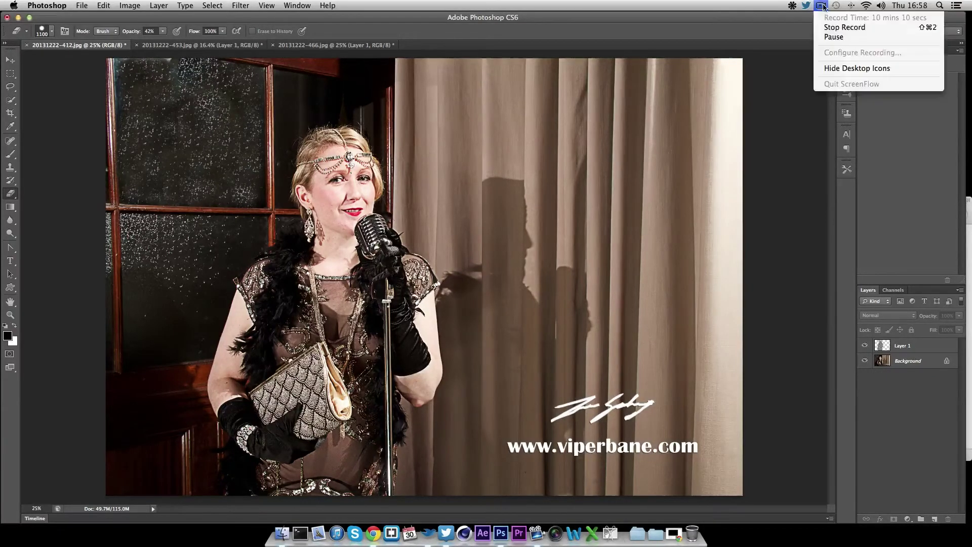